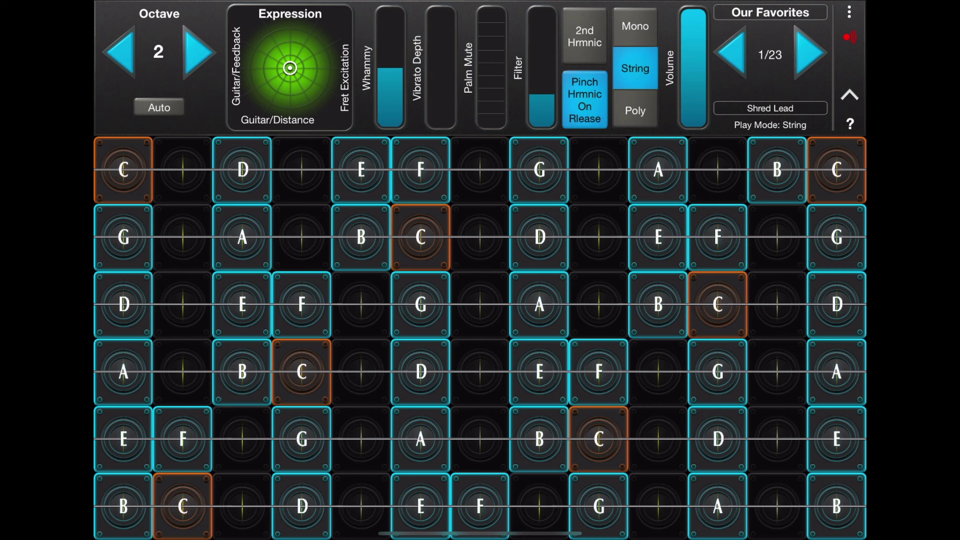
# Open the setlist popover from the 'Our Favorites' name at the top right.
pyautogui.click(771, 12)
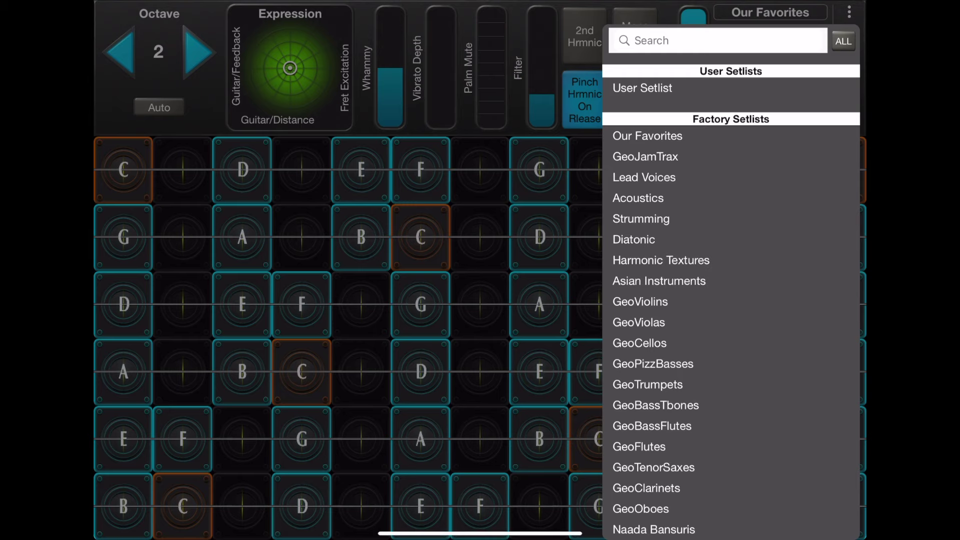
# Search all presets for 'Violin' and scroll through the matching violin presets.
pyautogui.scroll(-10, 731, 299)
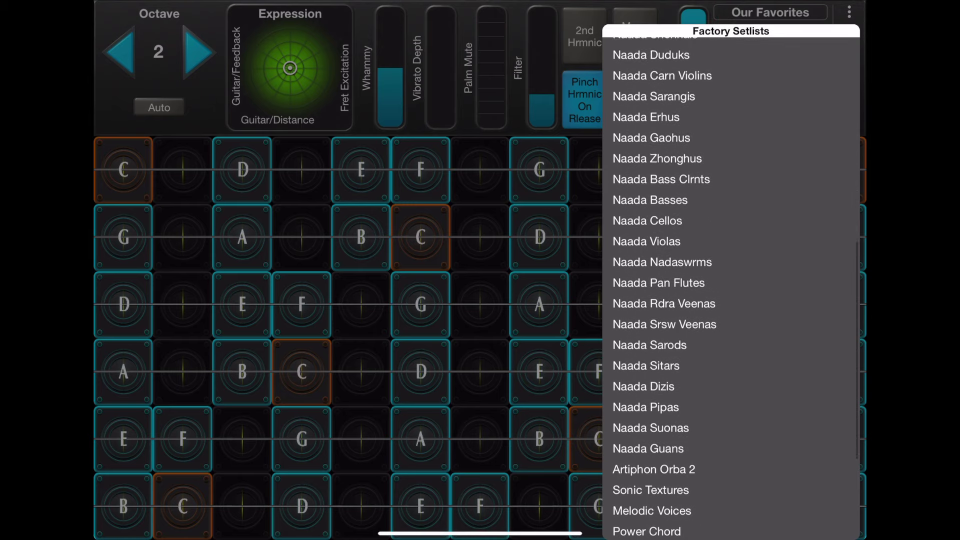
pyautogui.scroll(10, 731, 300)
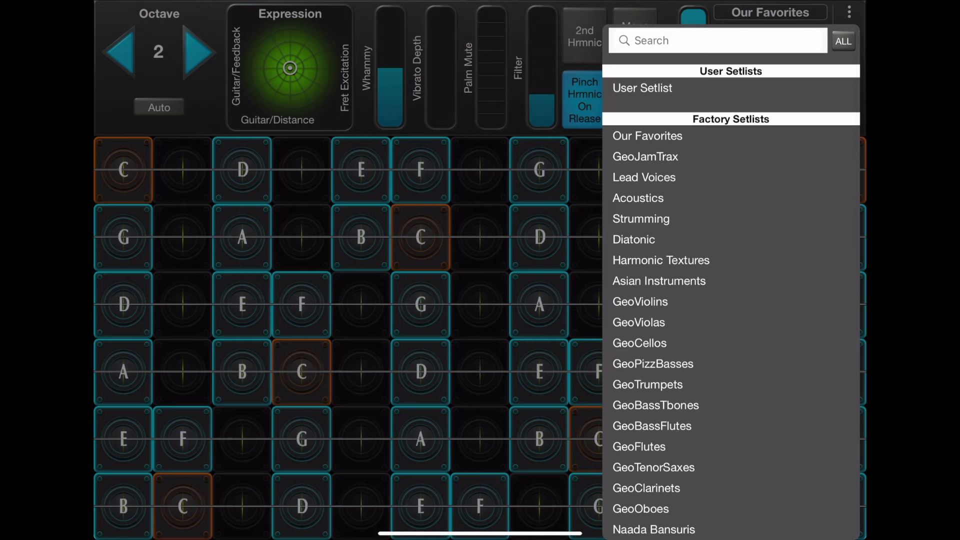
pyautogui.click(635, 41)
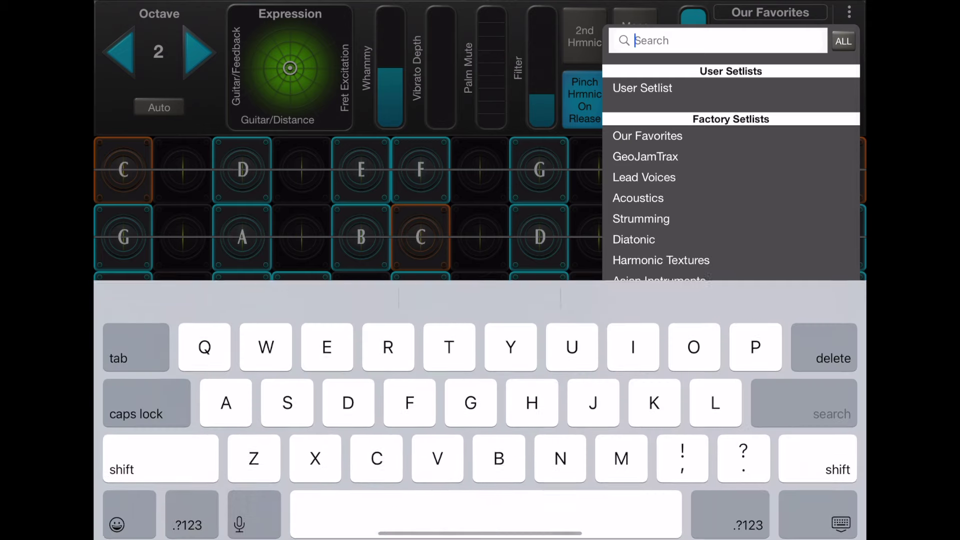
pyautogui.write('Violin')
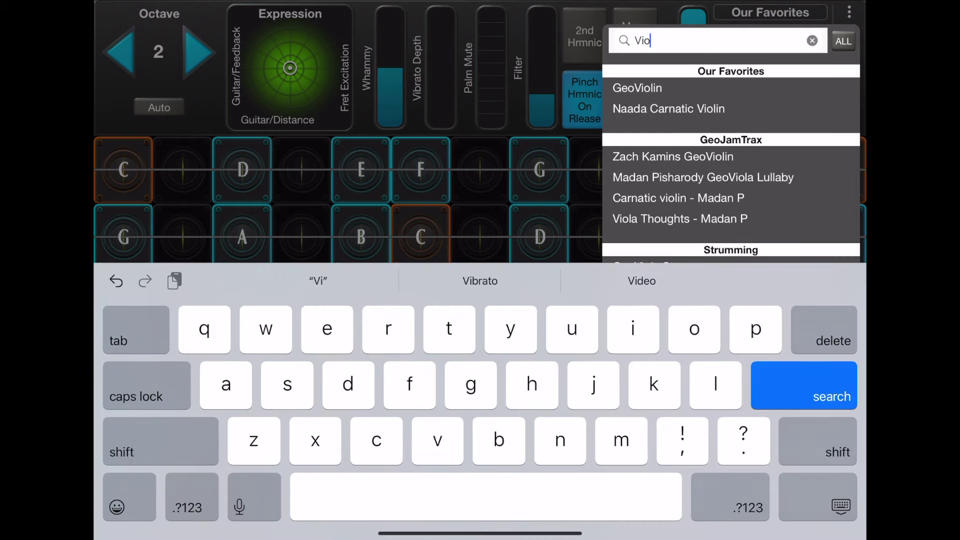
pyautogui.click(817, 506)
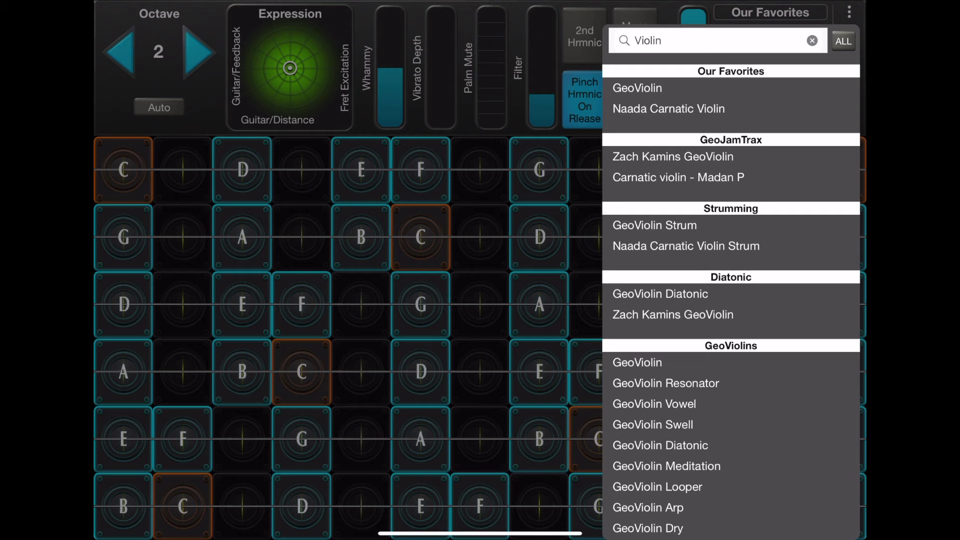
pyautogui.scroll(-15, 730, 280)
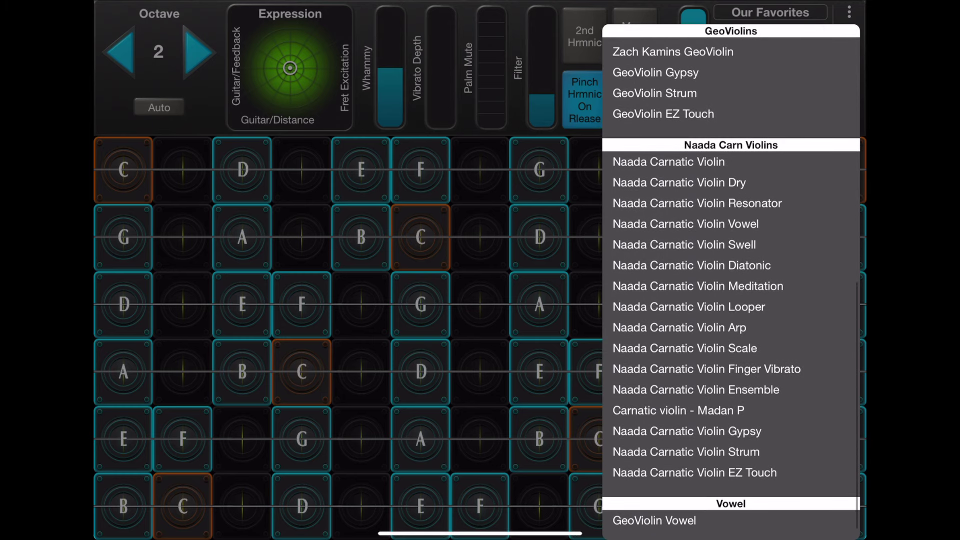
pyautogui.scroll(5, 731, 280)
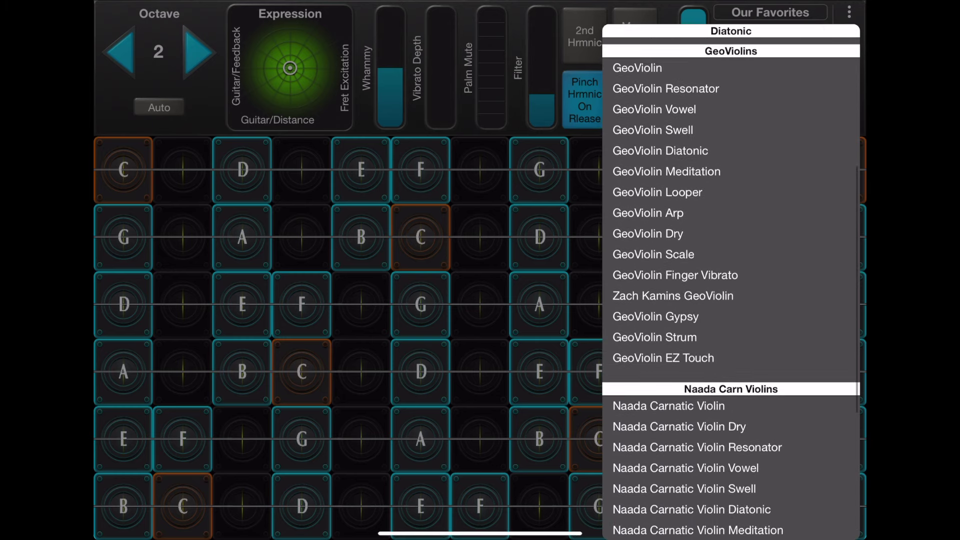
pyautogui.scroll(-5, 731, 280)
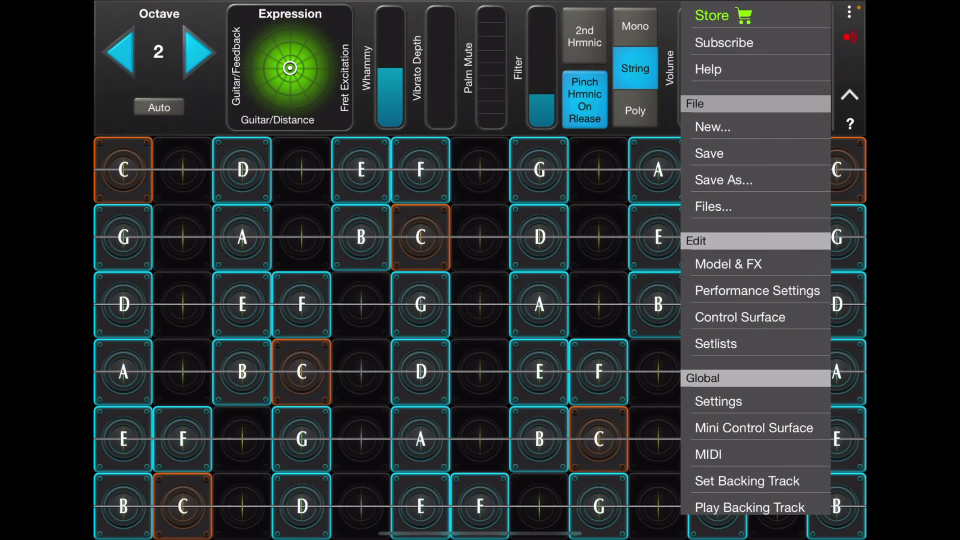
# Create a new setlist named 'Test' in the setlist manager.
pyautogui.click(715, 343)
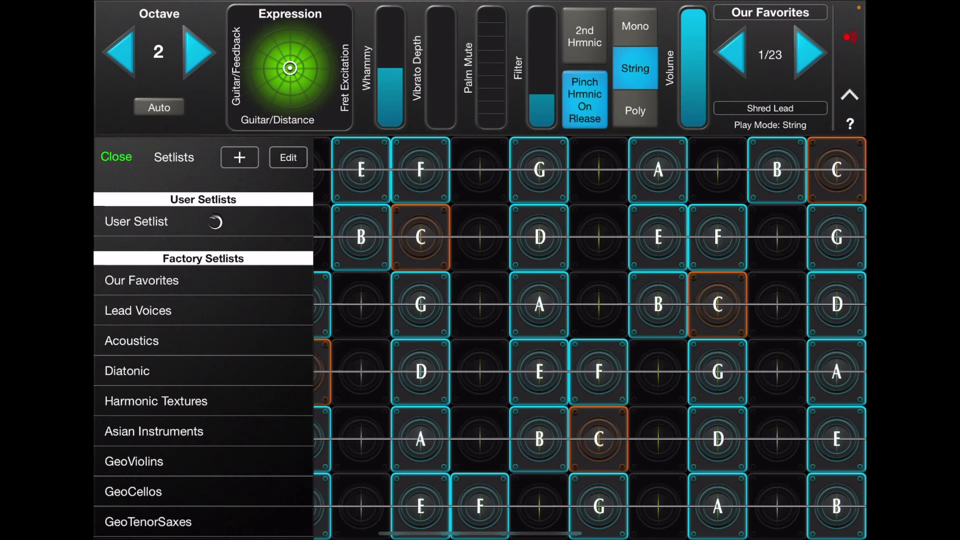
pyautogui.click(239, 157)
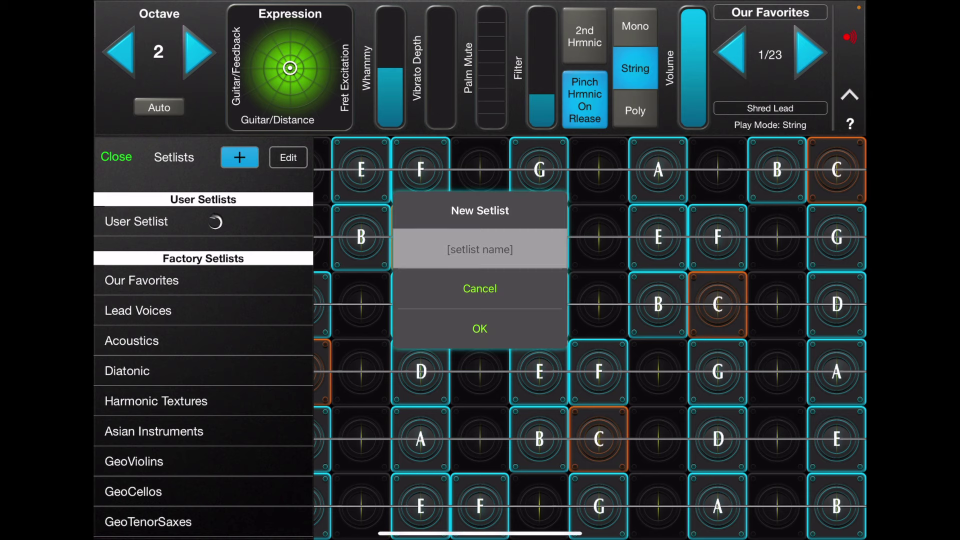
pyautogui.write('Tes')
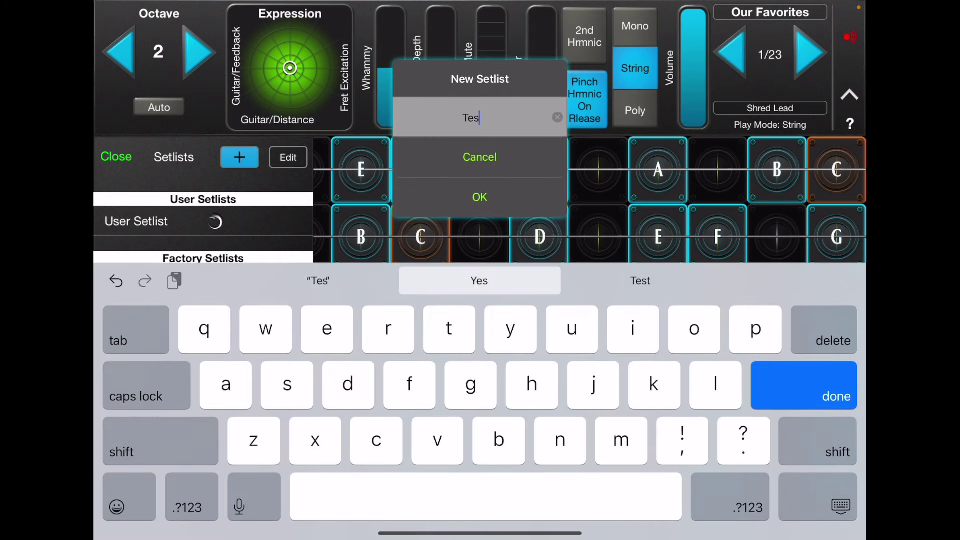
pyautogui.write('t')
pyautogui.press('Return')
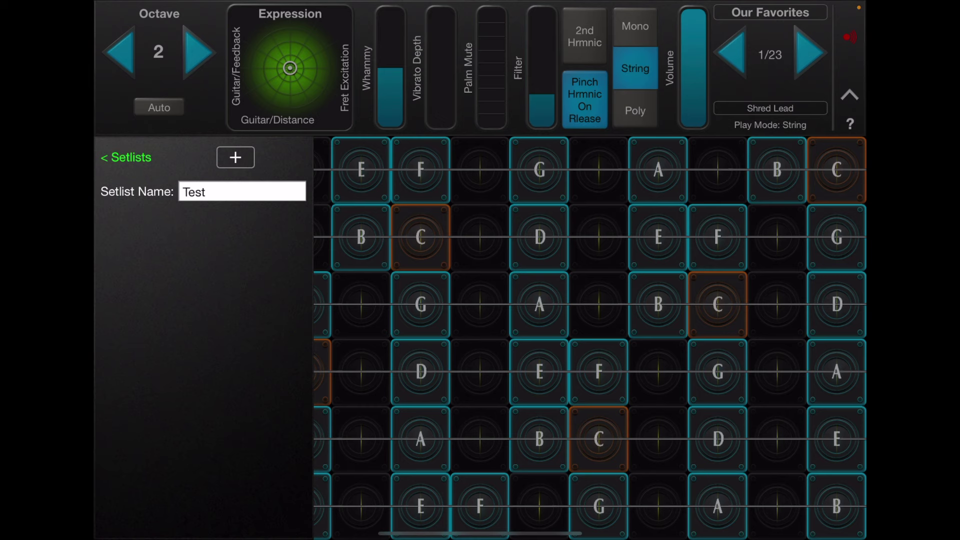
# Search the preset chooser for 'dobro' to find presets for the Test setlist.
pyautogui.click(236, 158)
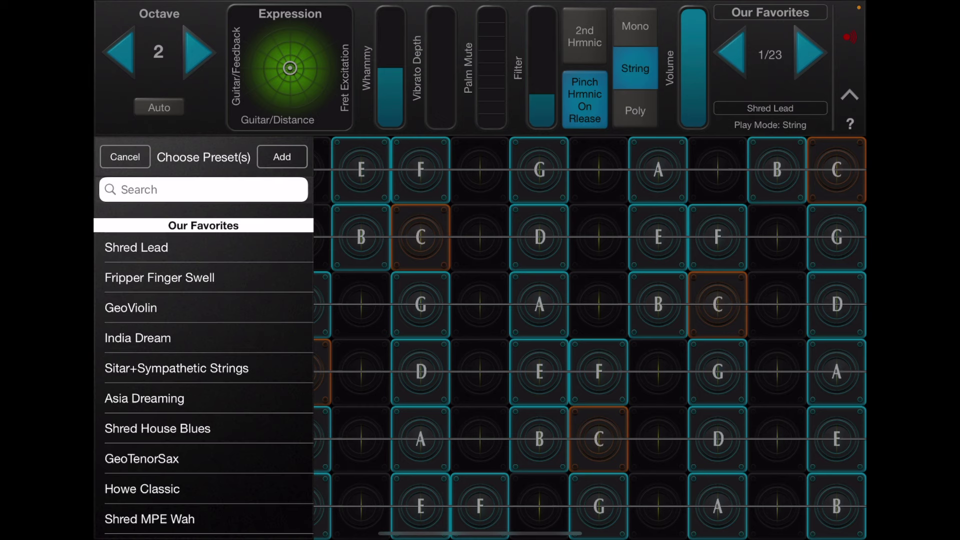
pyautogui.click(200, 189)
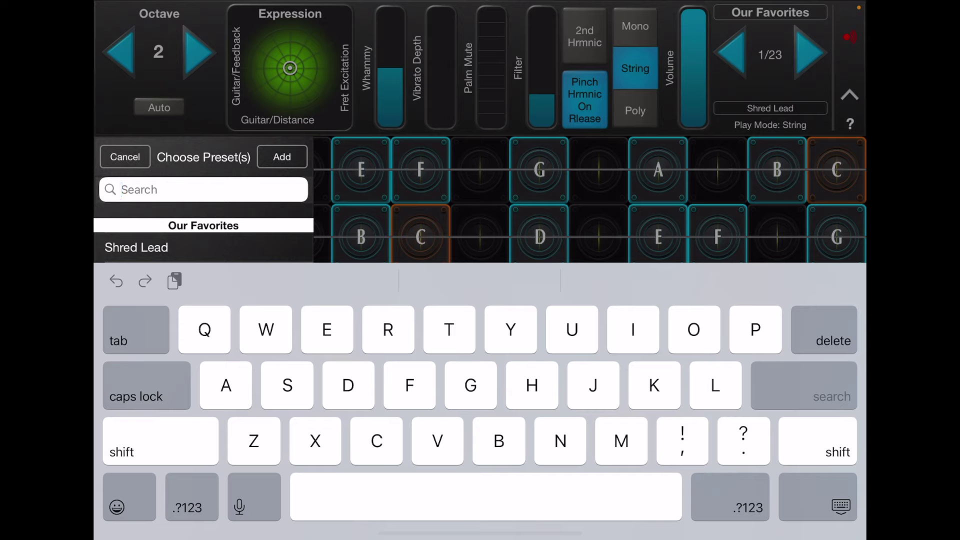
pyautogui.write('d')
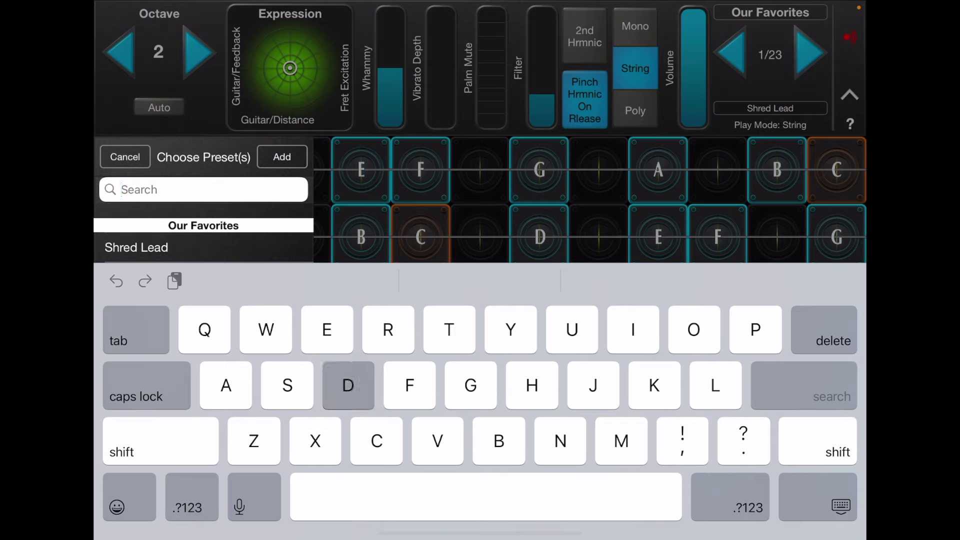
pyautogui.write('obro')
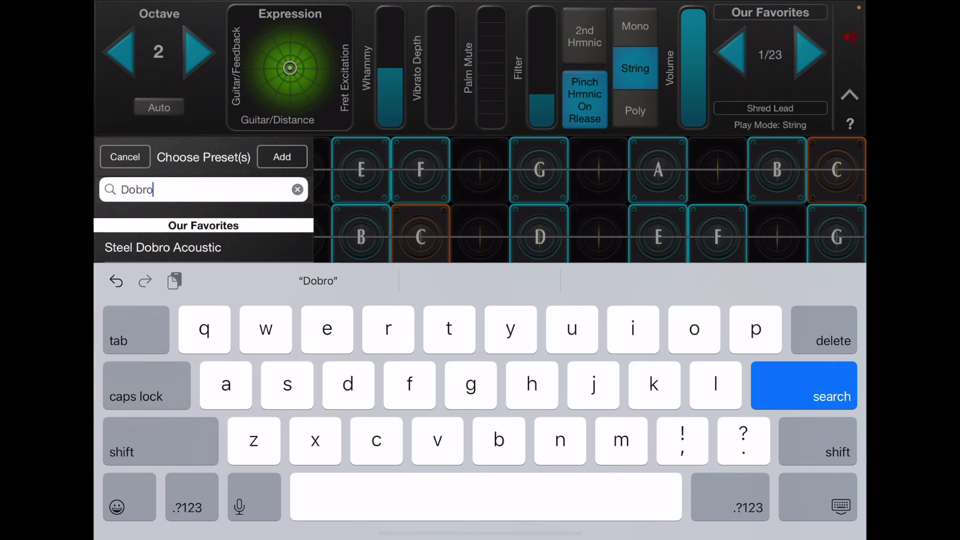
pyautogui.click(817, 496)
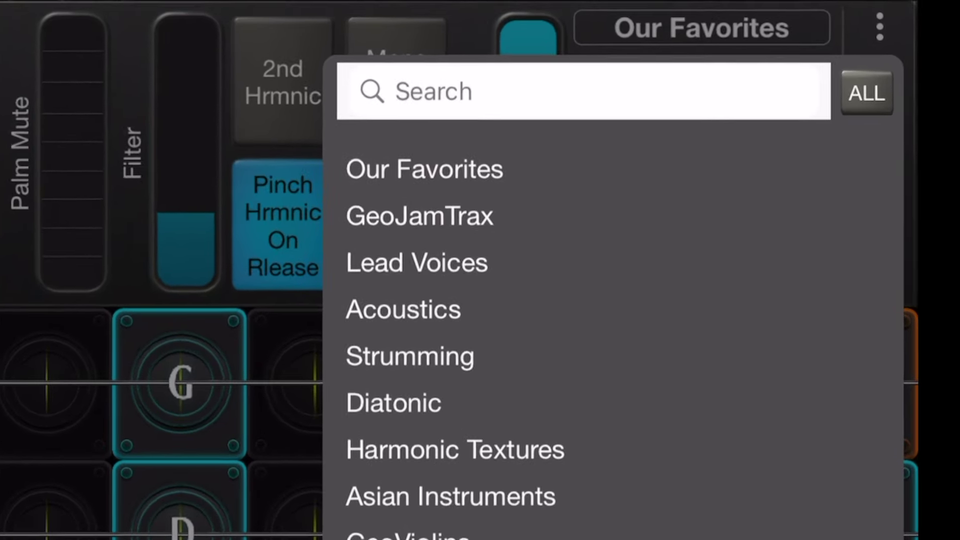
# Show the Our Favorites presets and scroll through them.
pyautogui.click(425, 169)
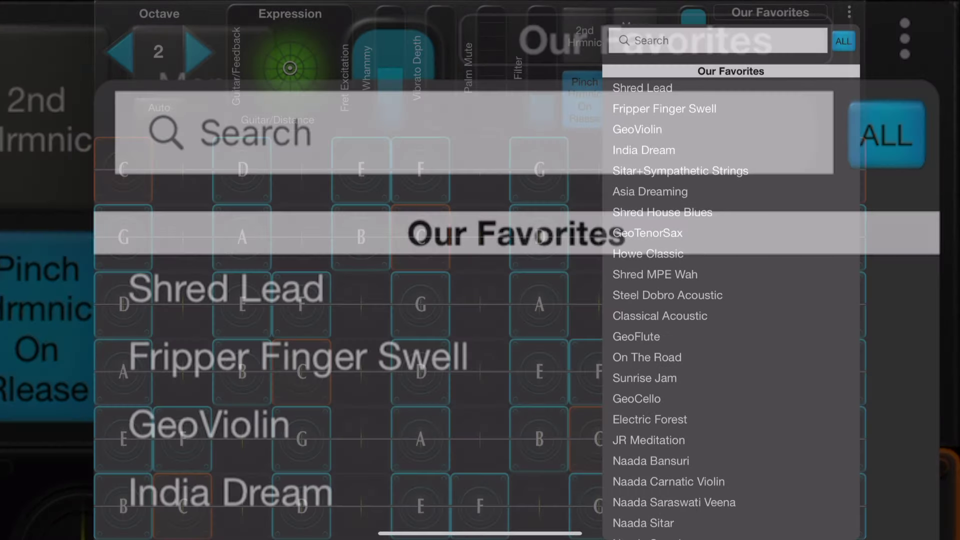
pyautogui.scroll(-10, 729, 280)
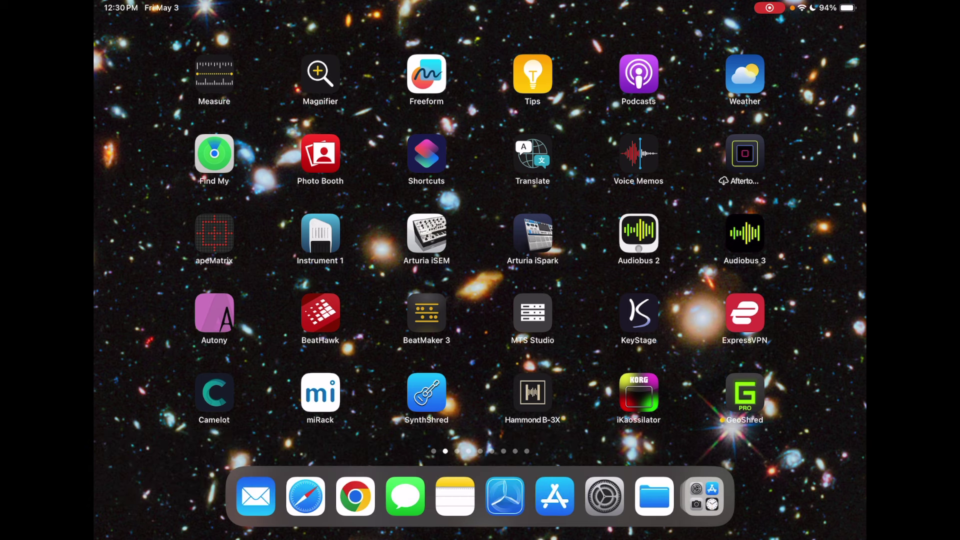
# Launch GeoShred and create and save a new preset named Test1.
pyautogui.click(744, 392)
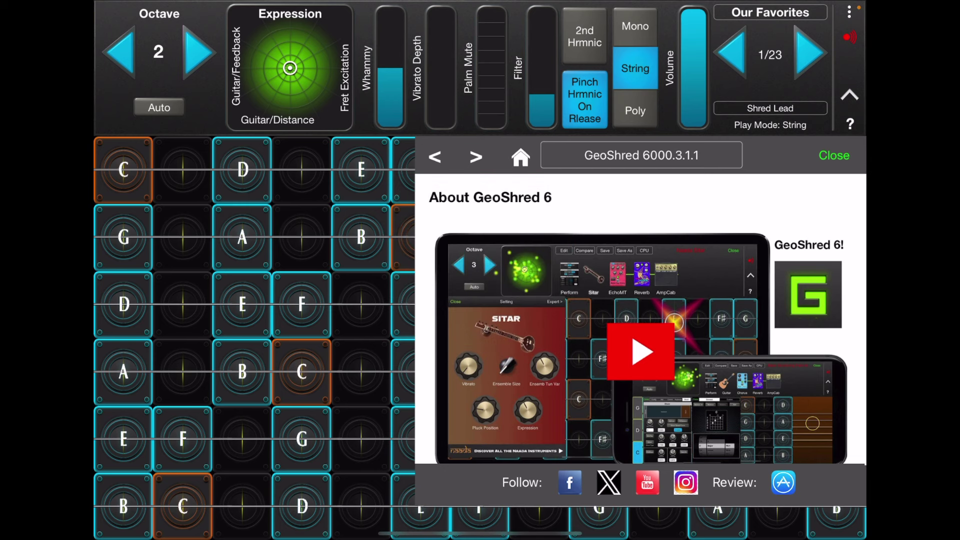
pyautogui.click(848, 12)
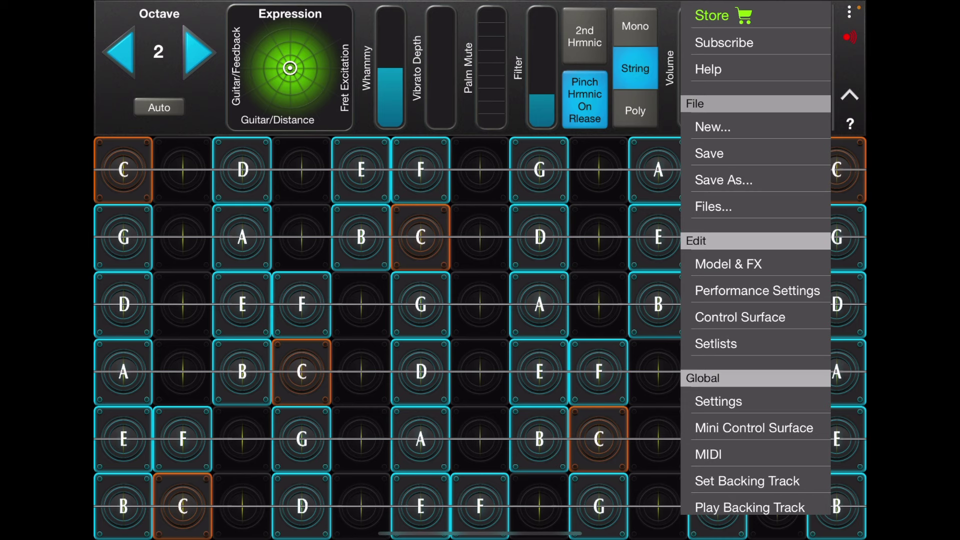
pyautogui.click(712, 126)
pyautogui.write('Test')
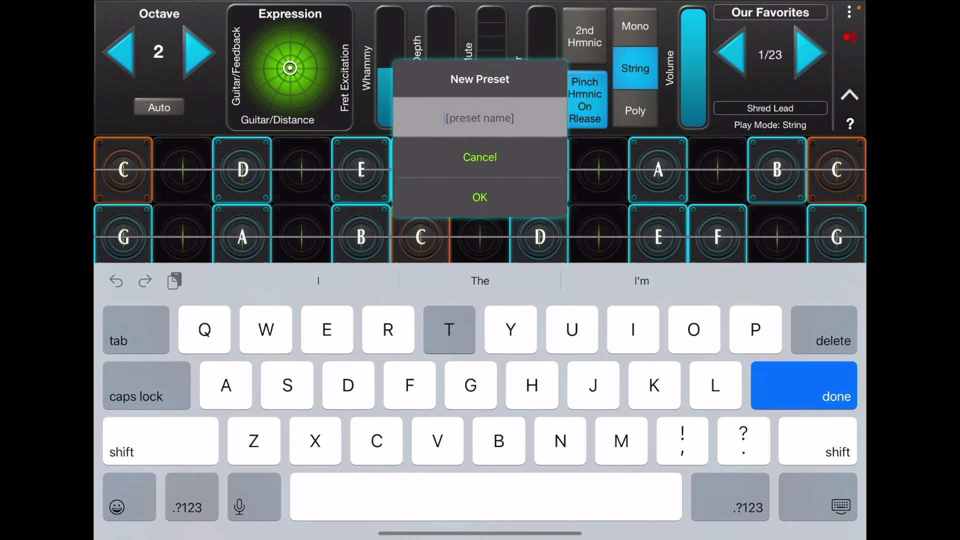
pyautogui.click(191, 507)
pyautogui.write('1')
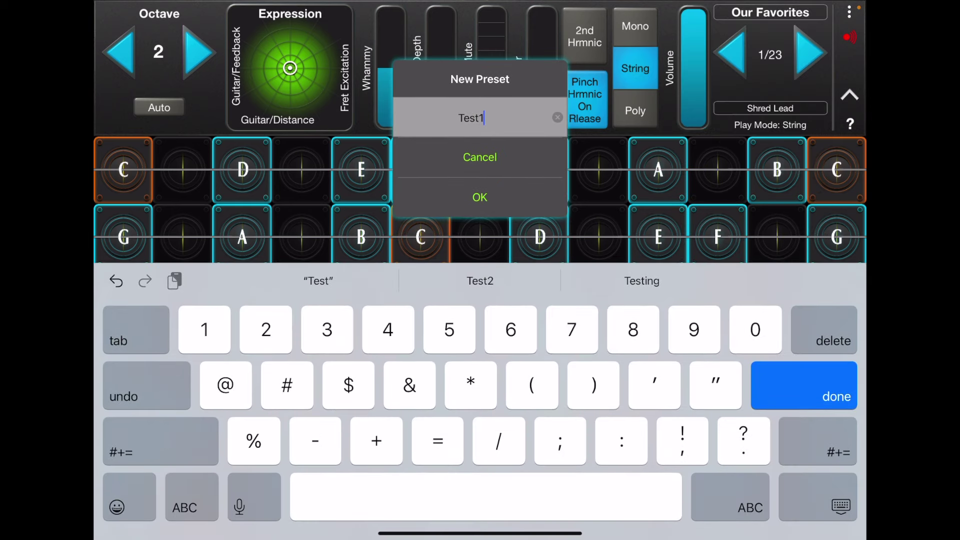
pyautogui.click(804, 385)
pyautogui.click(479, 287)
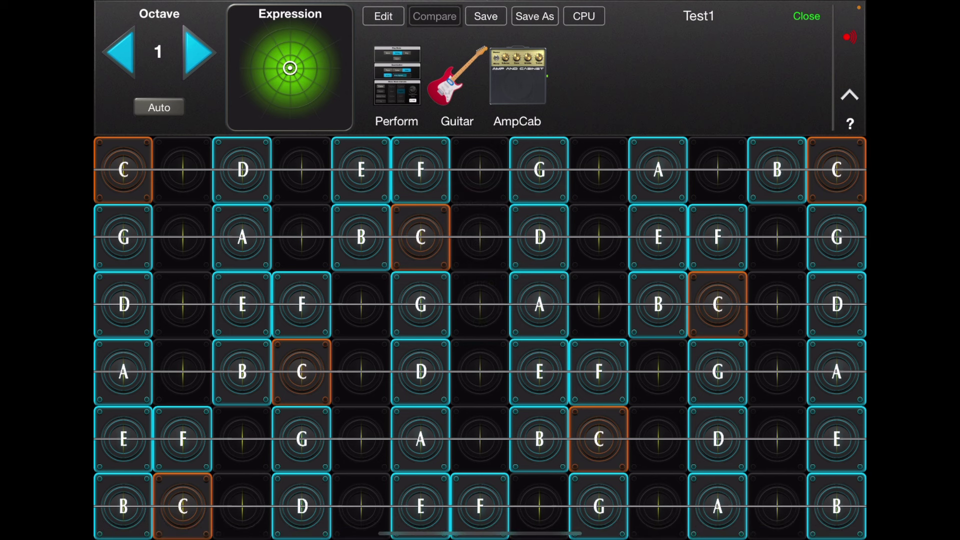
pyautogui.click(485, 16)
pyautogui.click(806, 16)
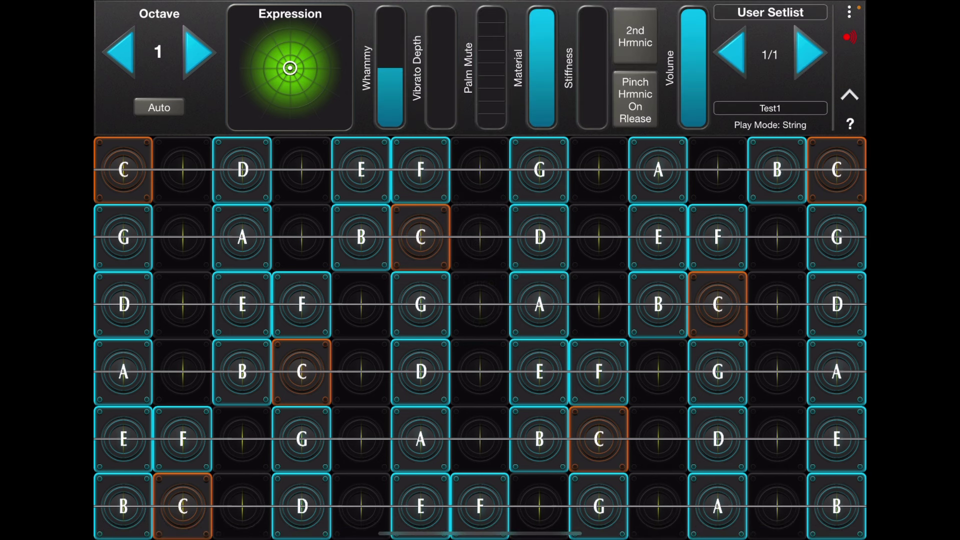
# Create and save a second new preset named Test2.
pyautogui.click(848, 12)
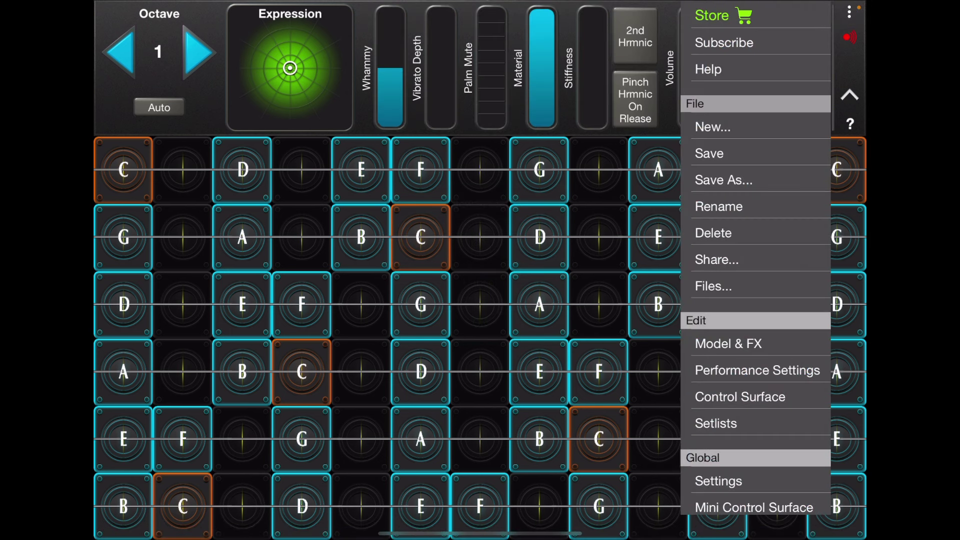
pyautogui.click(712, 127)
pyautogui.click(480, 246)
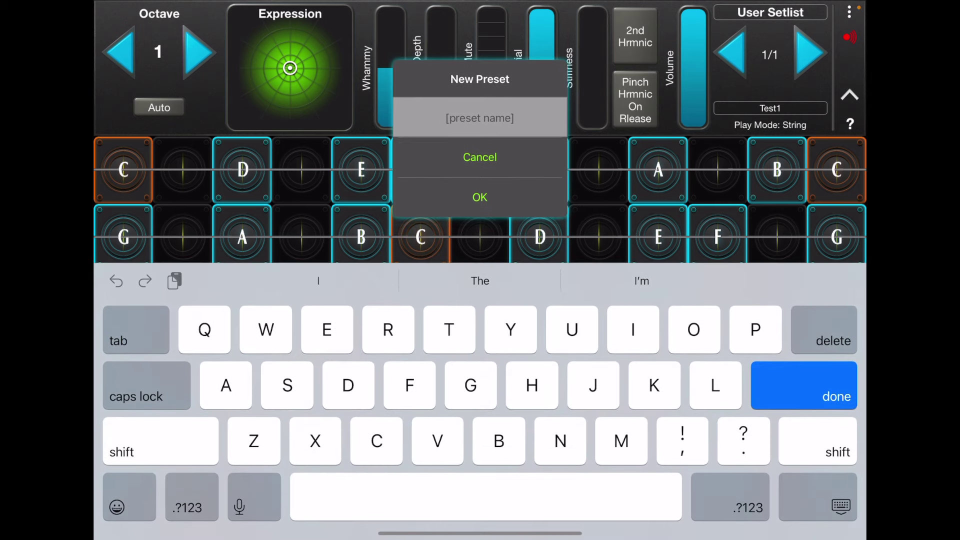
pyautogui.write('Test')
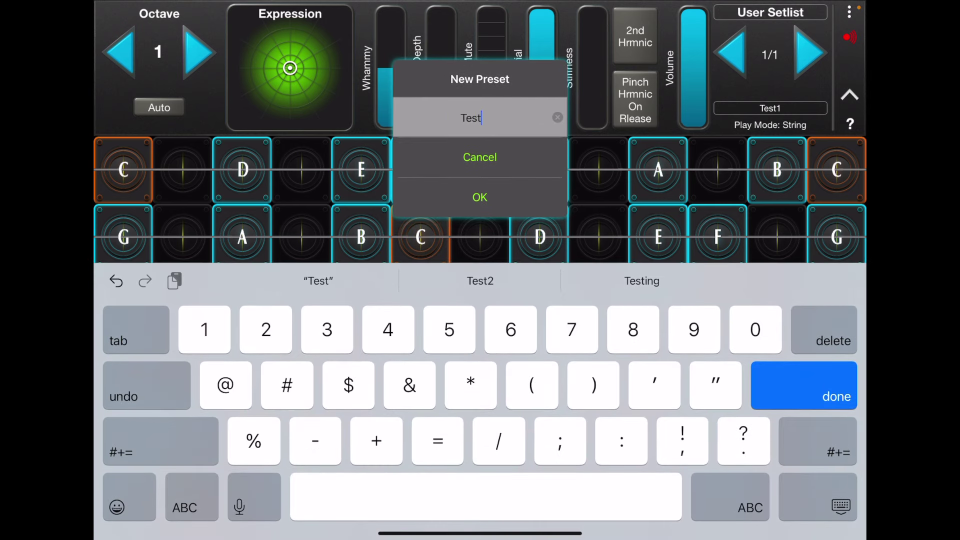
pyautogui.write('2')
pyautogui.click(480, 197)
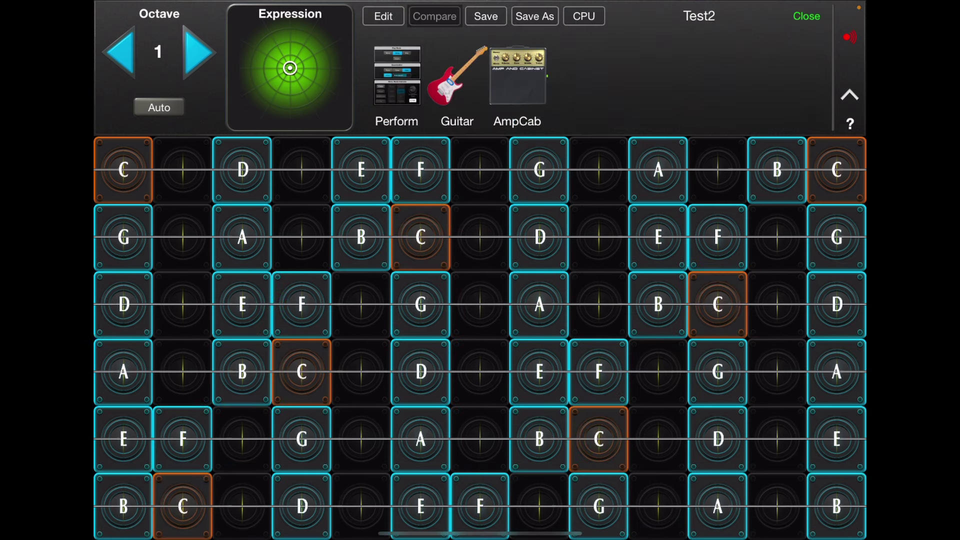
pyautogui.click(486, 16)
pyautogui.click(807, 16)
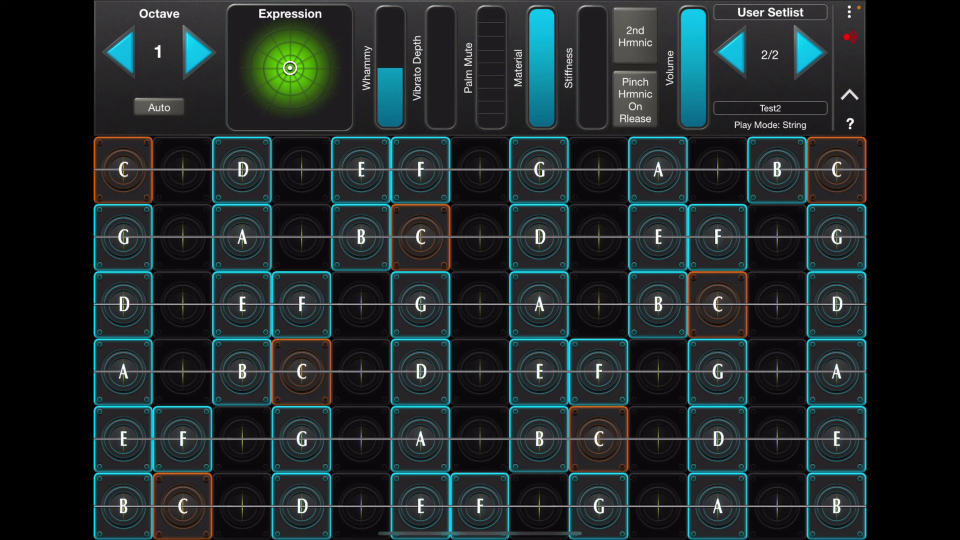
# Search the setlists for 'Test', load Test2, and go to the home screen.
pyautogui.click(770, 12)
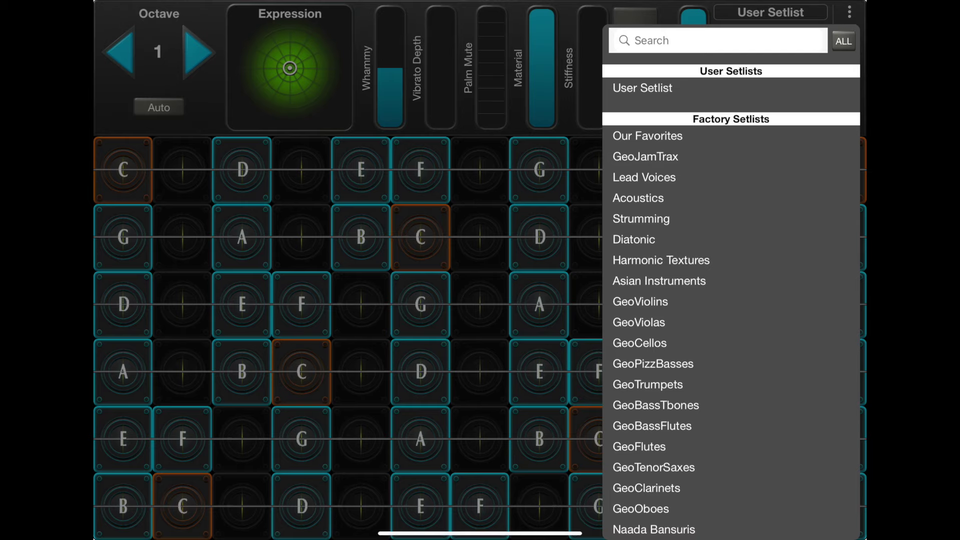
pyautogui.click(718, 41)
pyautogui.write('Test')
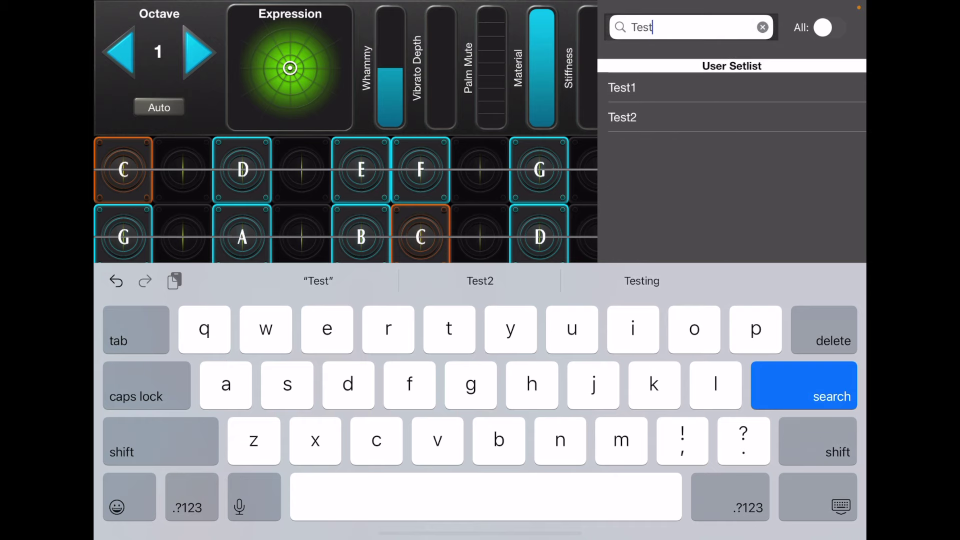
pyautogui.click(622, 117)
pyautogui.press('super+h')
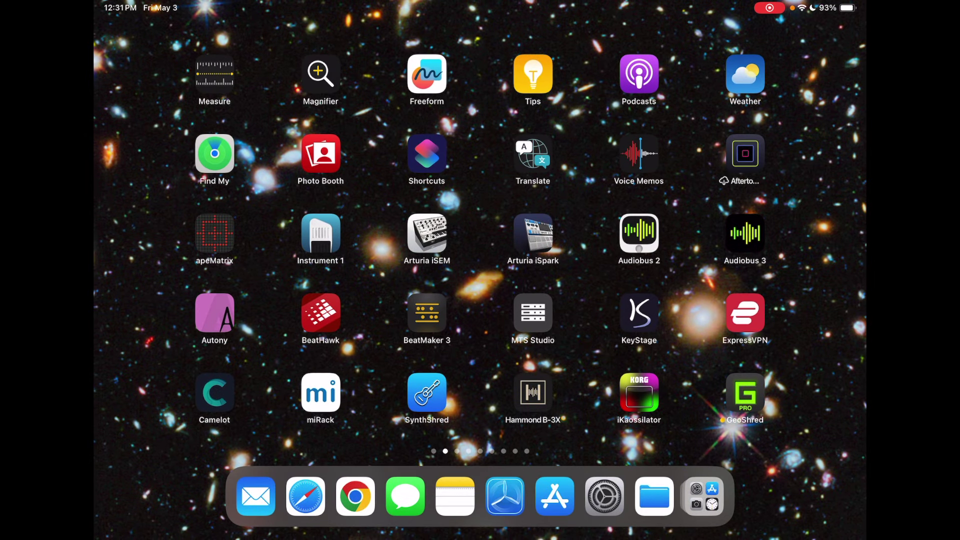
# View the GeoShred folder in iCloud Drive in Files, then leave Files.
pyautogui.click(654, 496)
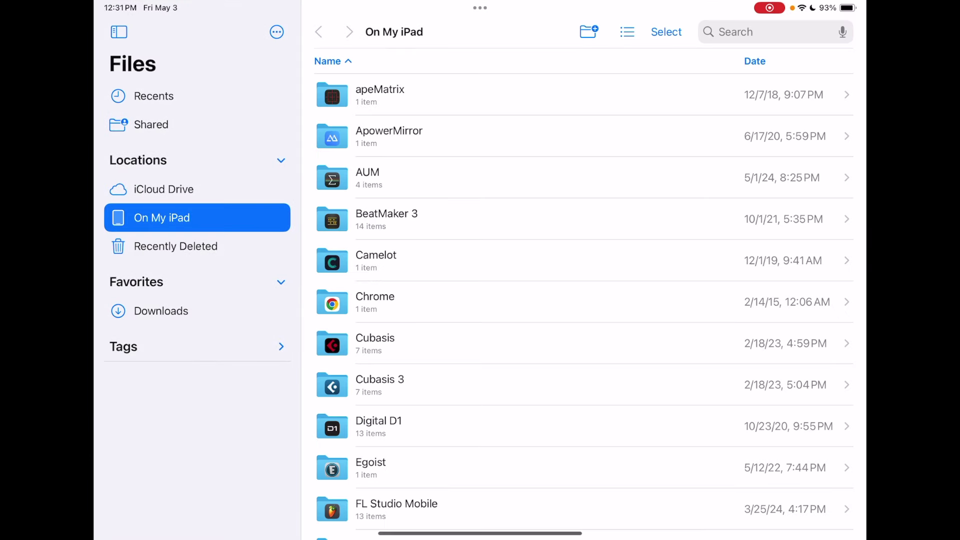
pyautogui.click(164, 189)
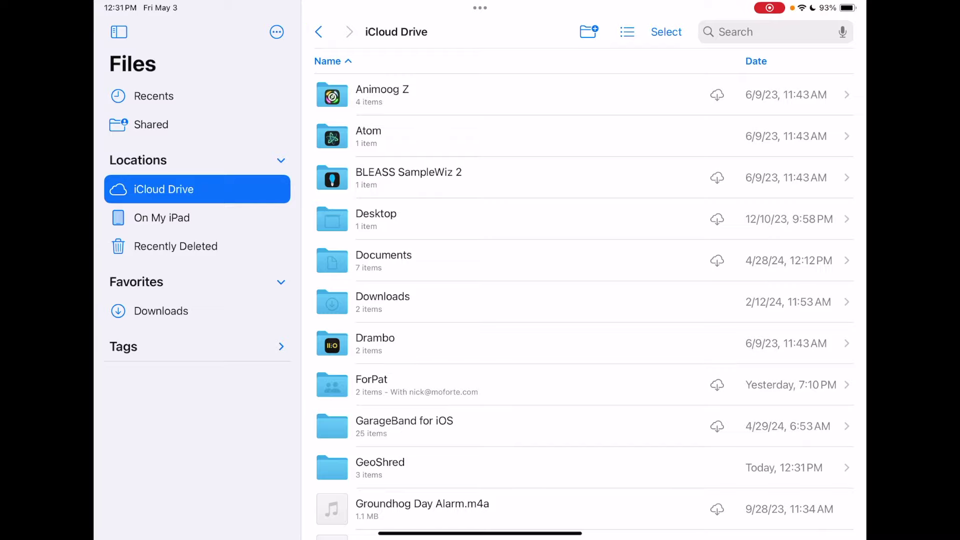
pyautogui.scroll(-4, 584, 300)
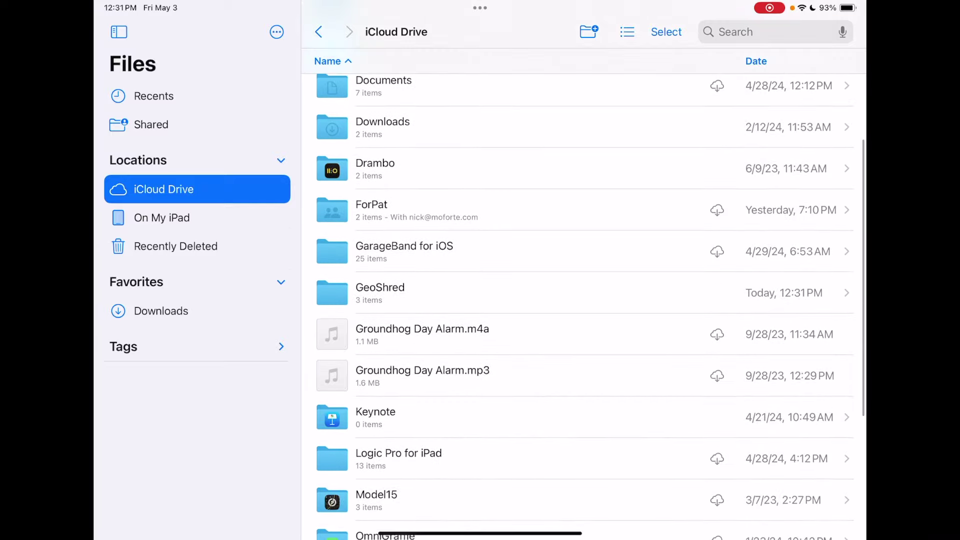
pyautogui.click(380, 291)
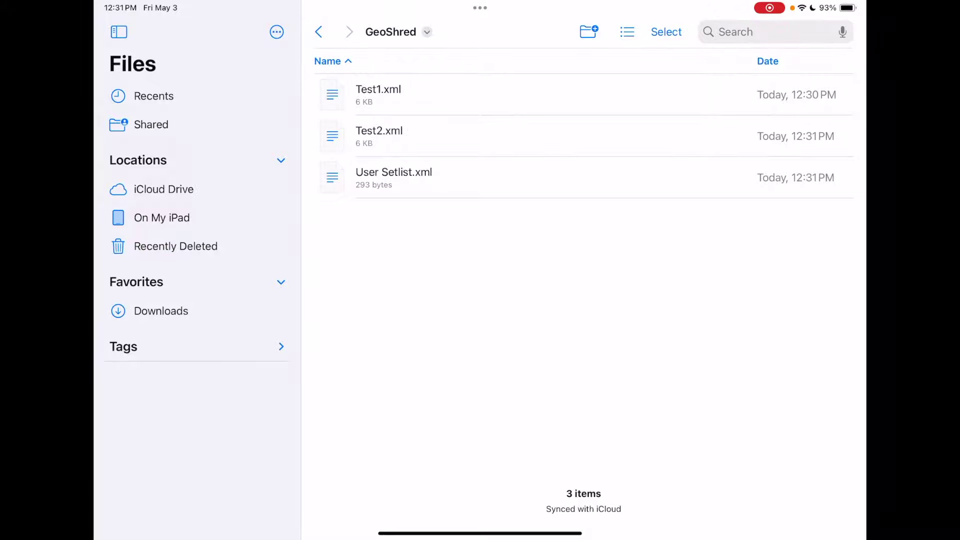
pyautogui.moveTo(480, 532); pyautogui.dragTo(479, 450)
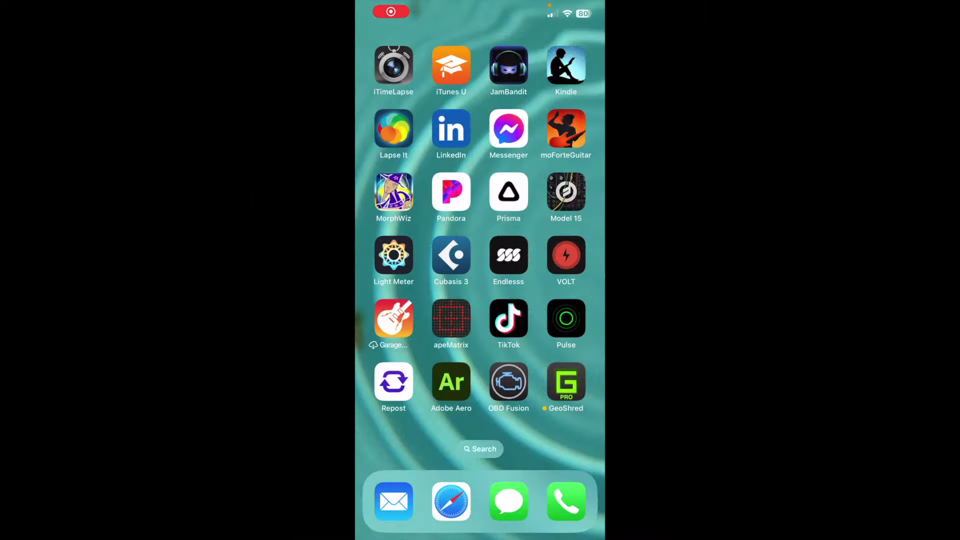
# Open Files via a 'files' search, check iCloud Drive's GeoShred folder, and back out to Browse.
pyautogui.click(481, 449)
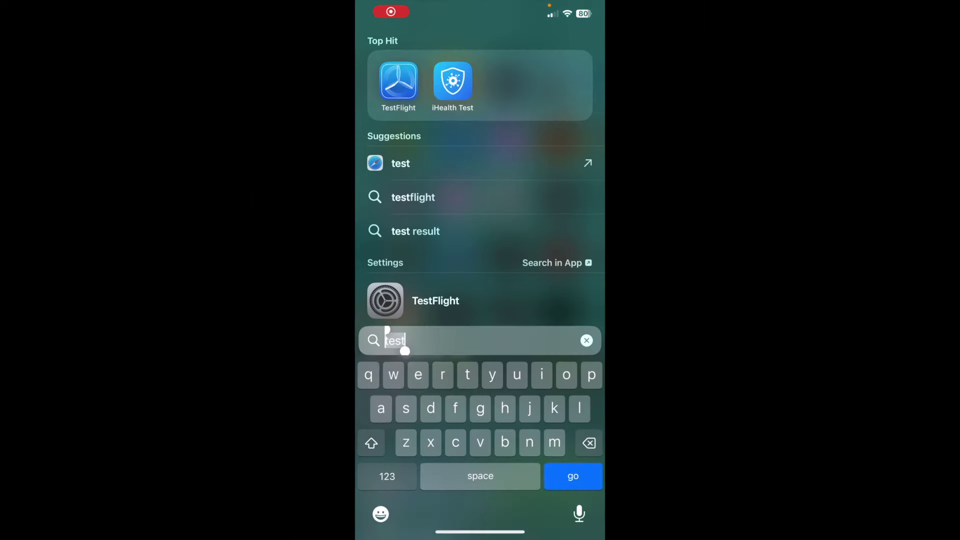
pyautogui.press('BackSpace')
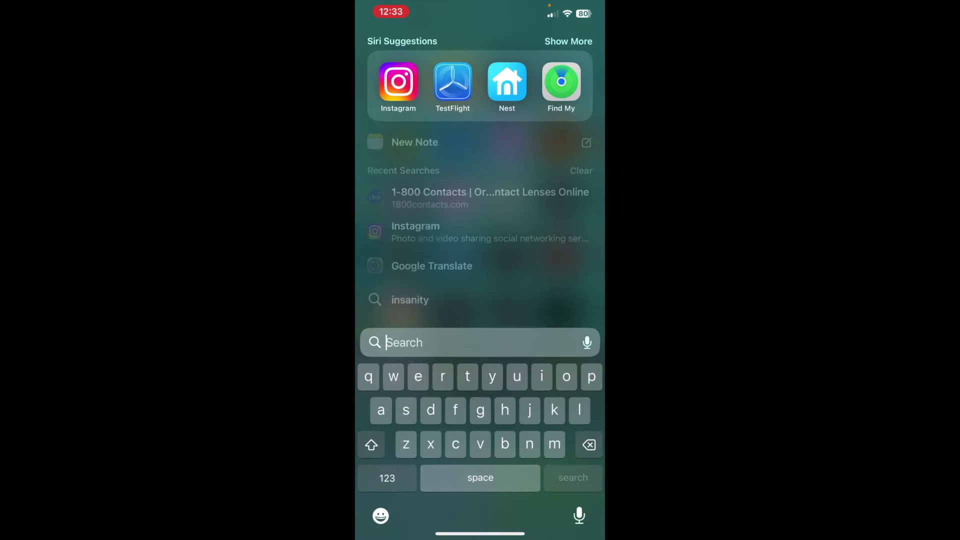
pyautogui.write('files')
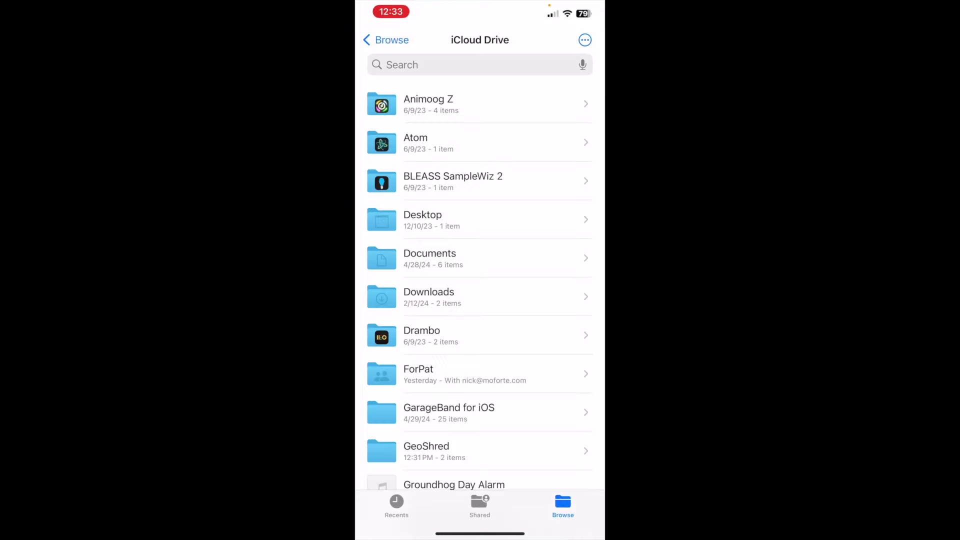
pyautogui.scroll(-2, 479, 275)
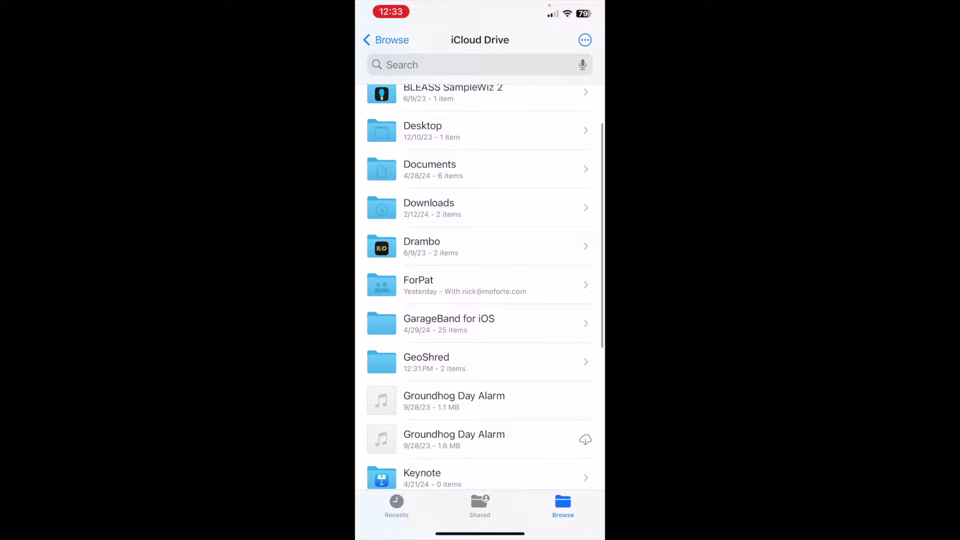
pyautogui.click(426, 361)
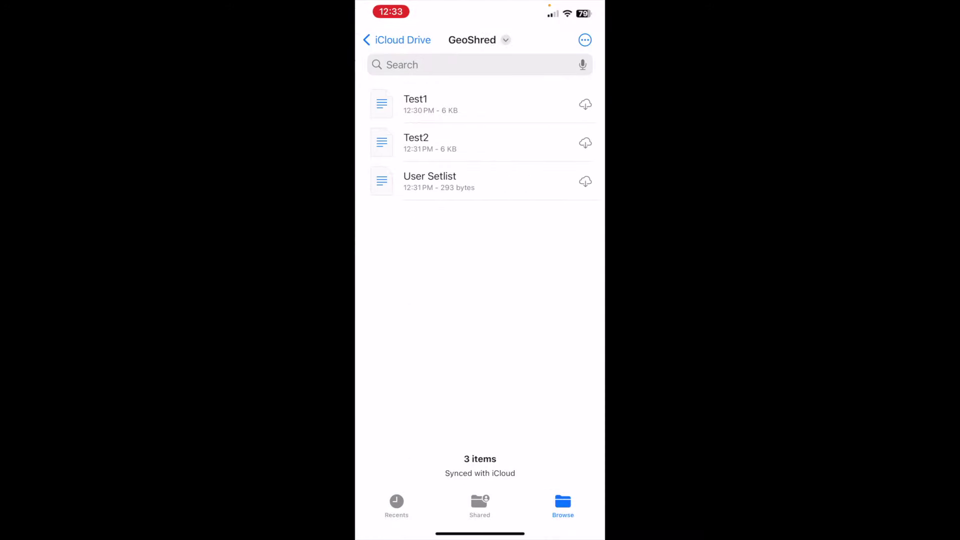
pyautogui.click(397, 40)
pyautogui.click(385, 39)
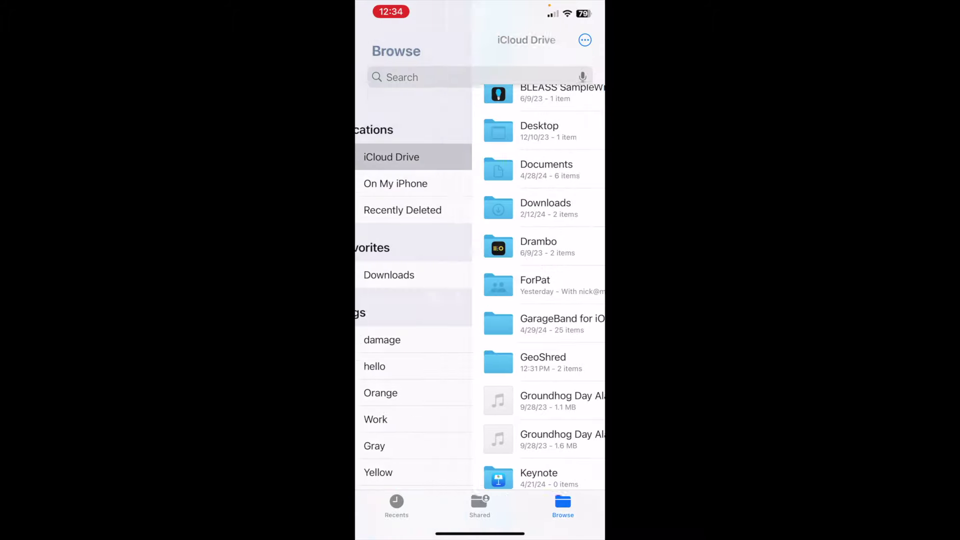
# Switch through the open apps to TestFlight.
pyautogui.moveTo(480, 533); pyautogui.dragTo(480, 380)
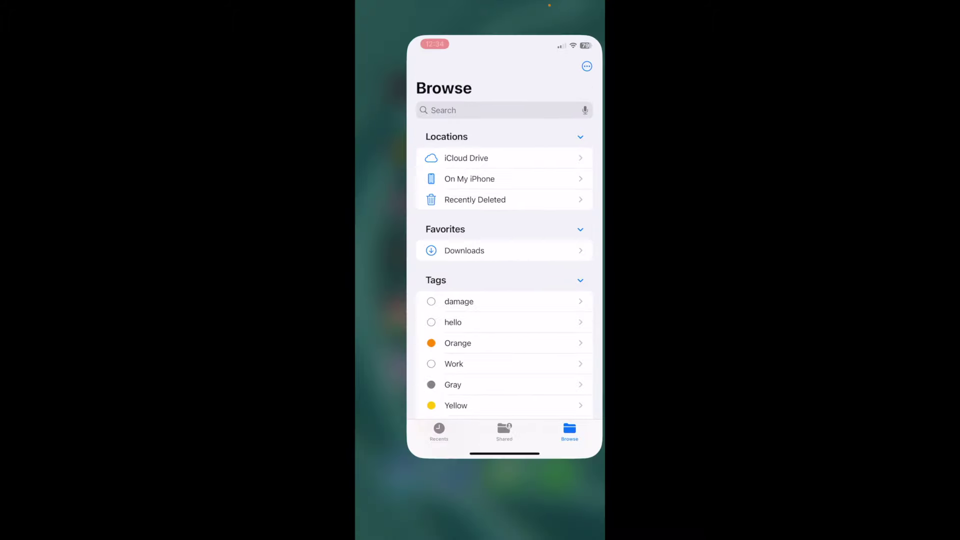
pyautogui.moveTo(425, 270); pyautogui.dragTo(575, 270)
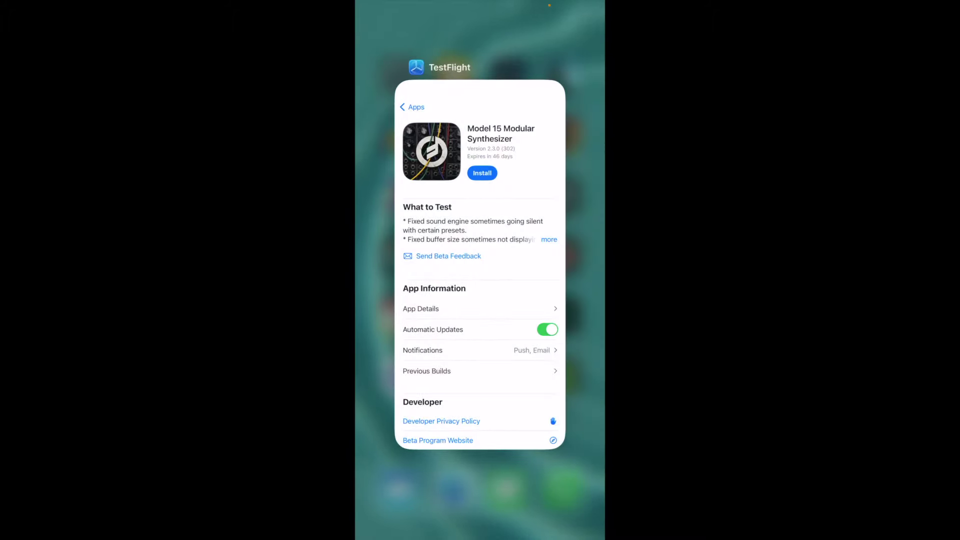
pyautogui.click(480, 270)
# Return to the home screen from the app.
pyautogui.moveTo(480, 533); pyautogui.dragTo(480, 380)
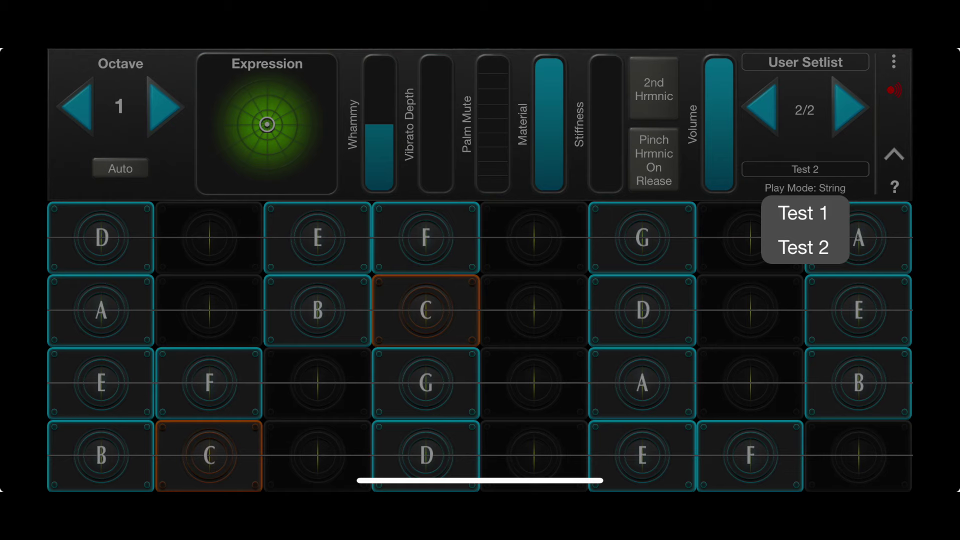
# Create a new preset named Test3 and close the preset editor.
pyautogui.click(894, 61)
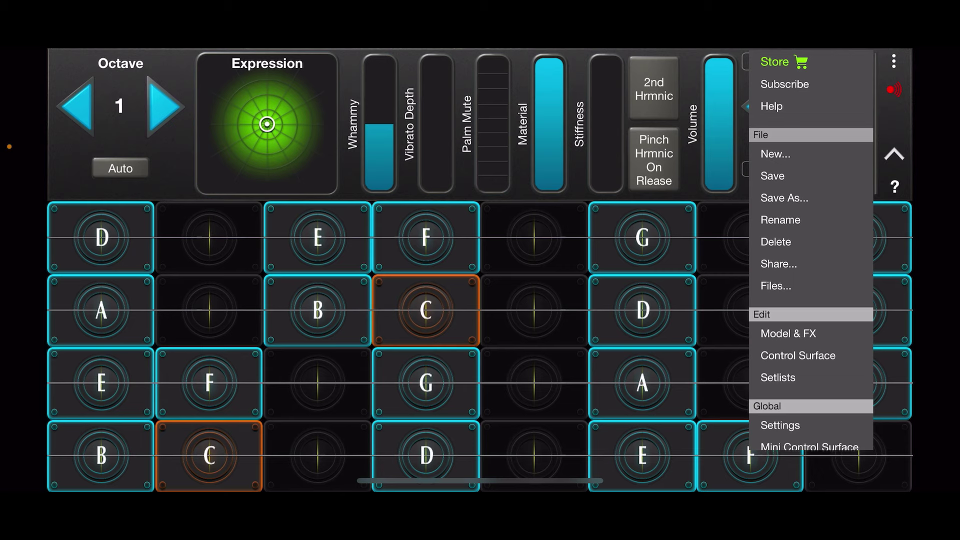
pyautogui.click(775, 154)
pyautogui.click(480, 260)
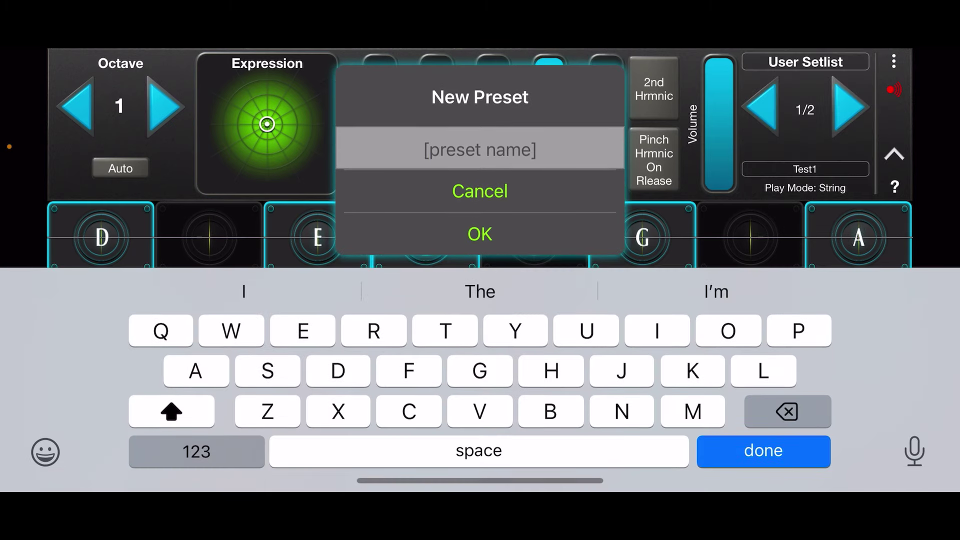
pyautogui.write('Test')
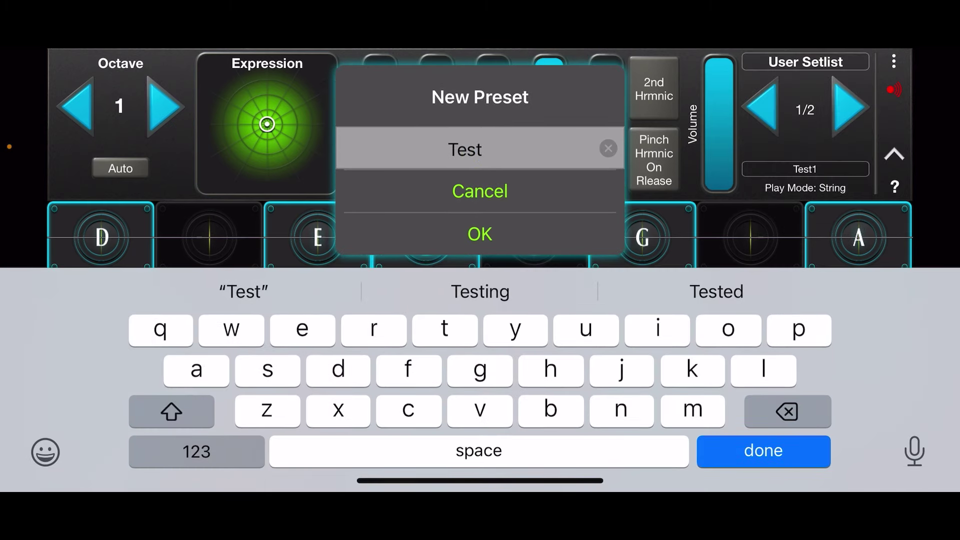
pyautogui.click(197, 451)
pyautogui.write('3')
pyautogui.click(479, 234)
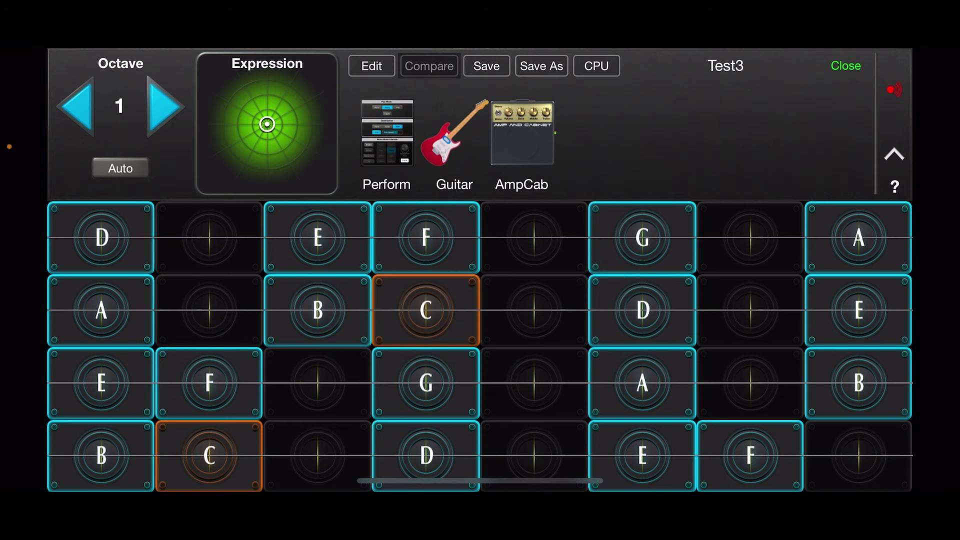
pyautogui.click(845, 65)
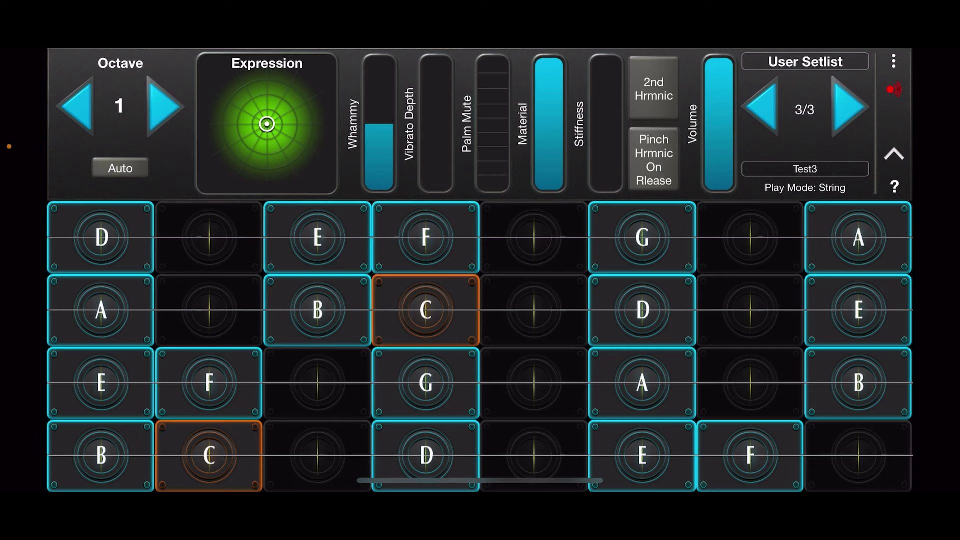
# Show the User Setlist presets and scroll to confirm Test1–Test3 are listed.
pyautogui.click(805, 169)
pyautogui.scroll(2, 743, 115)
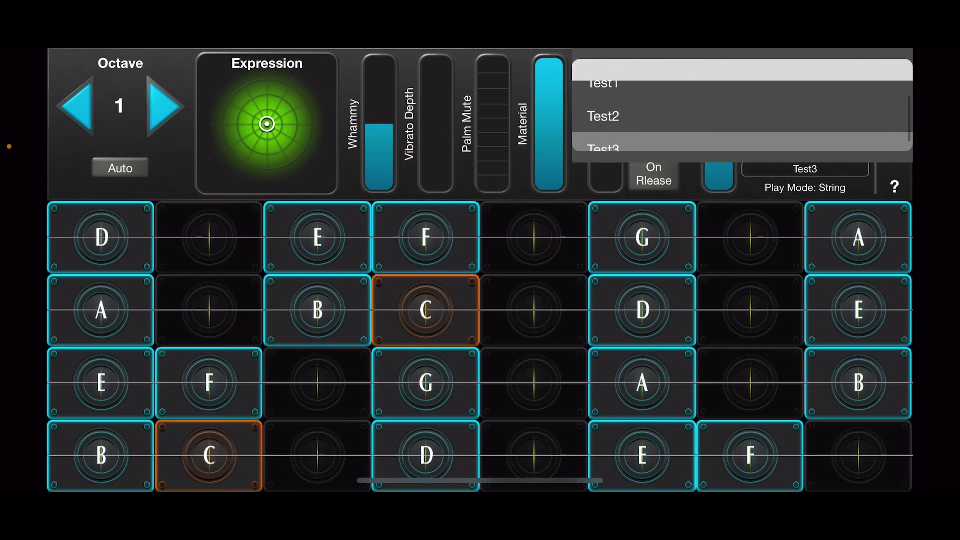
pyautogui.scroll(-2, 742, 115)
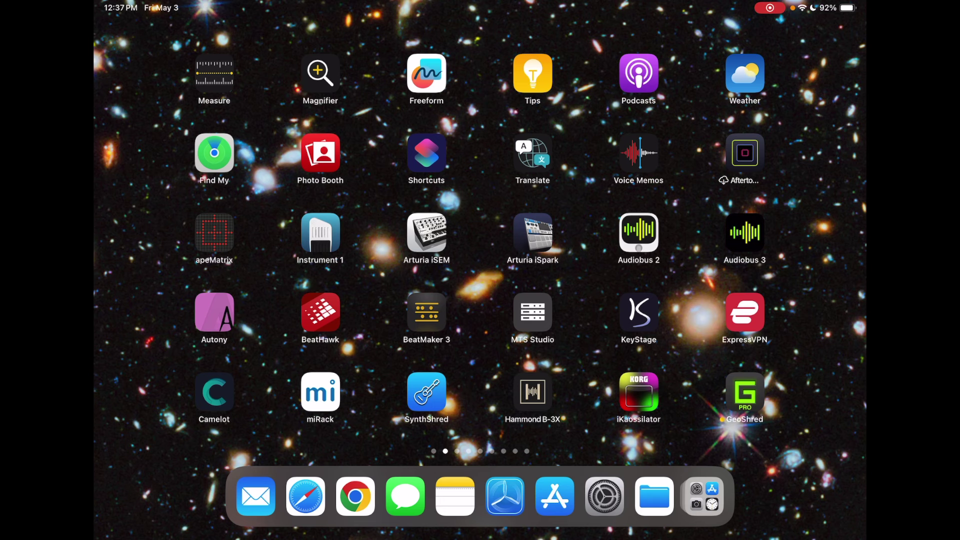
# Launch GeoShred and switch from GeoViolas to the User Setlist, listing presets Test1, Test2, Test3.
pyautogui.click(745, 392)
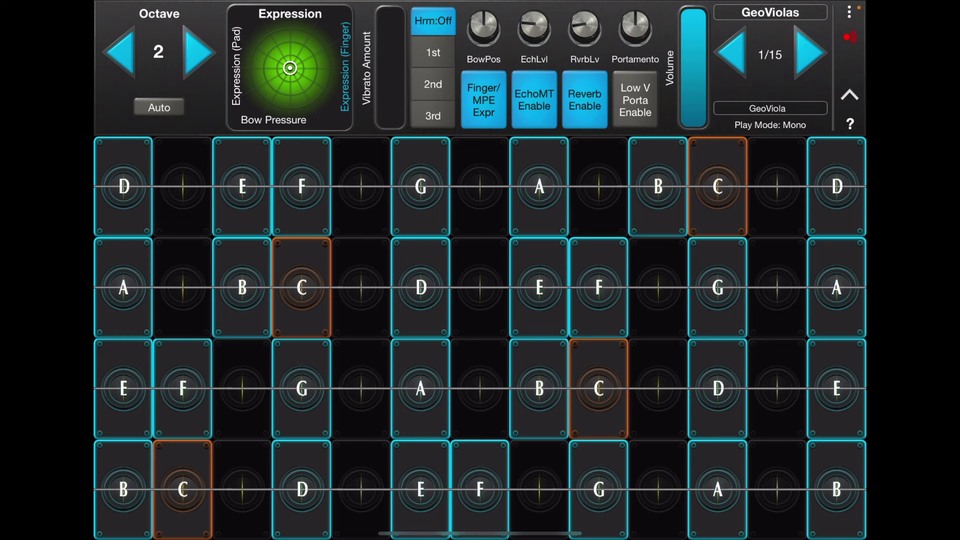
pyautogui.click(769, 12)
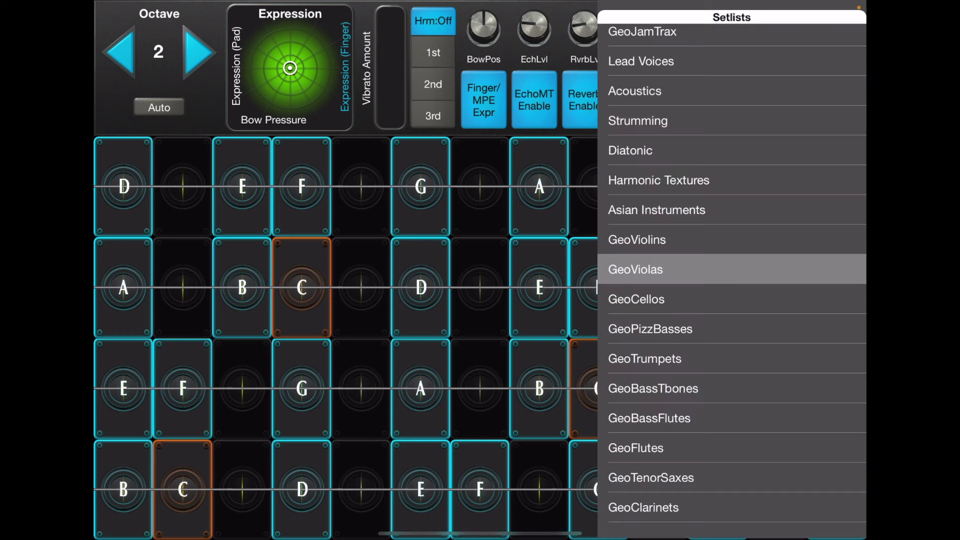
pyautogui.scroll(-15, 732, 275)
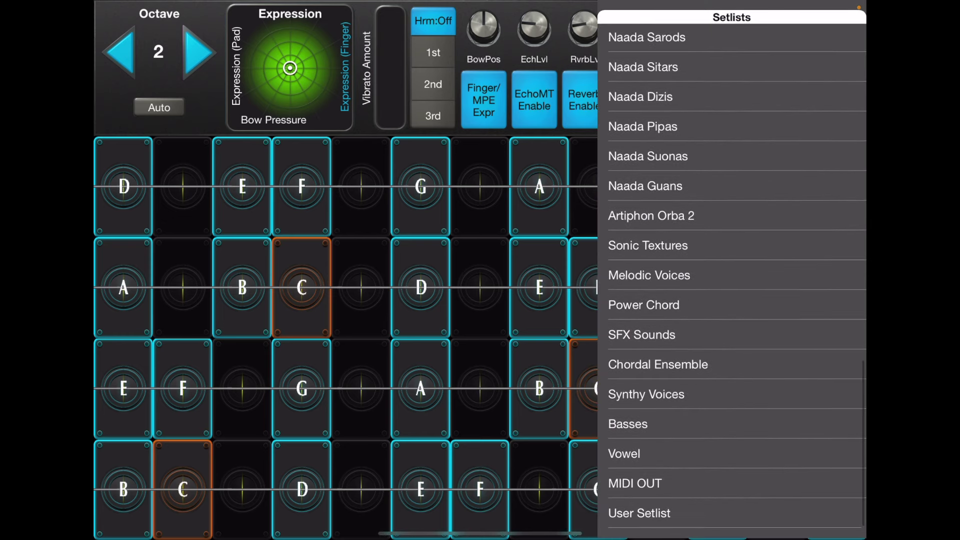
pyautogui.click(638, 513)
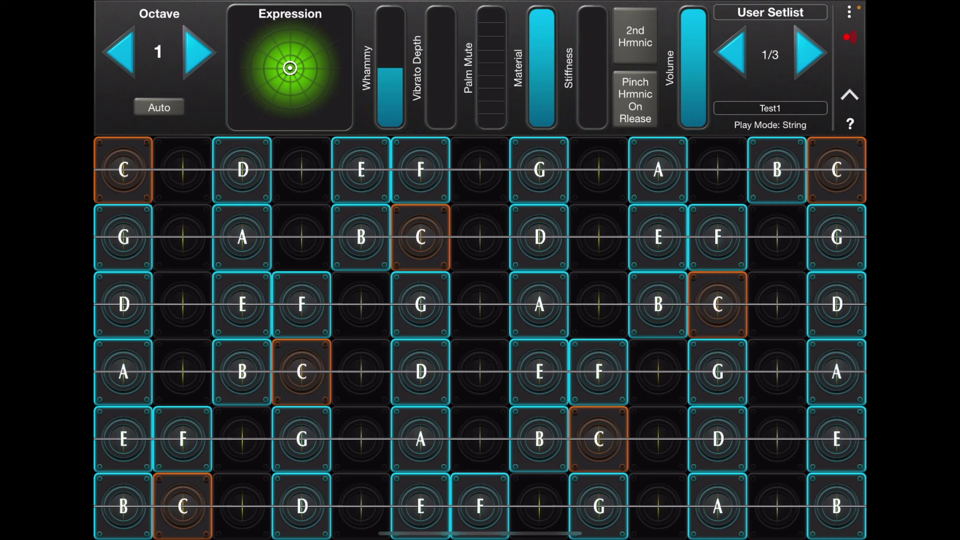
pyautogui.click(769, 108)
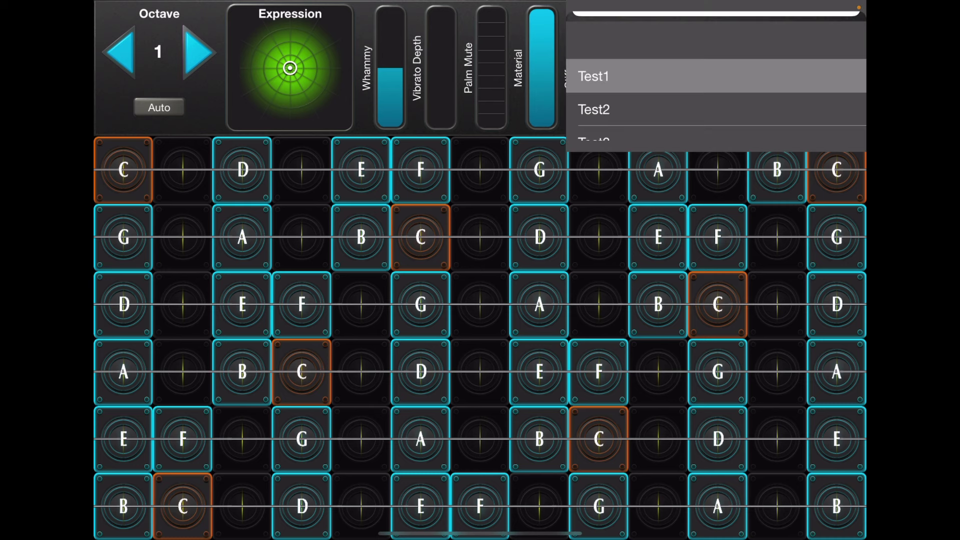
pyautogui.scroll(2, 716, 90)
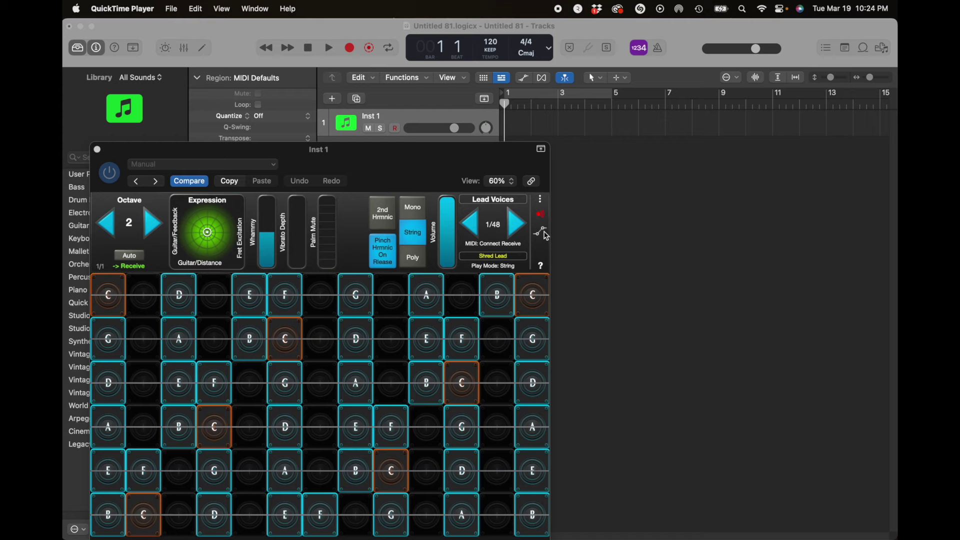
pyautogui.click(540, 200)
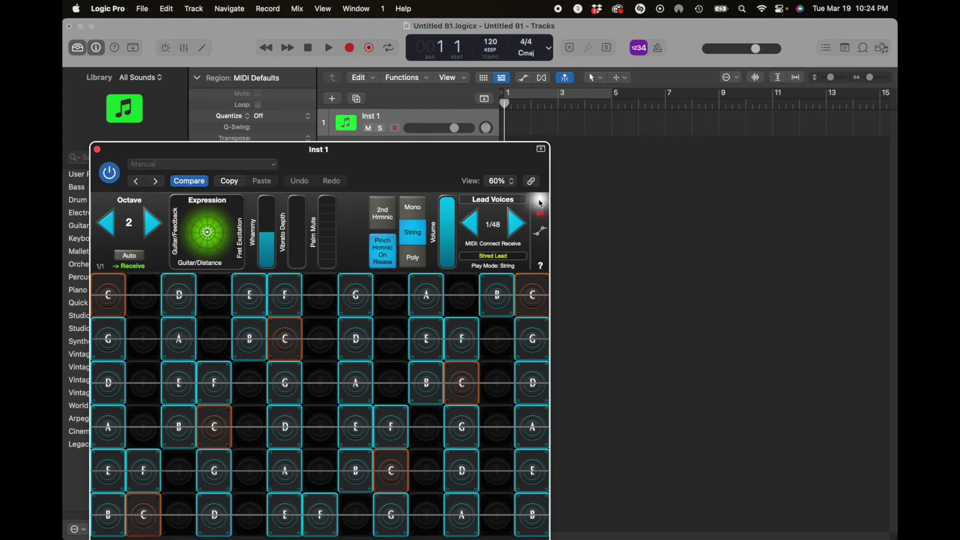
pyautogui.click(540, 199)
pyautogui.click(482, 378)
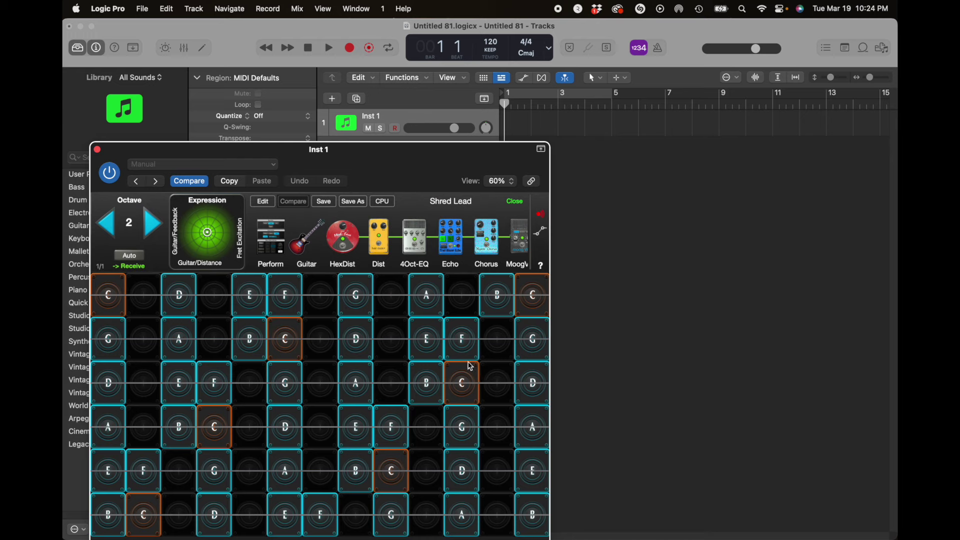
pyautogui.hscroll(3, 434, 243)
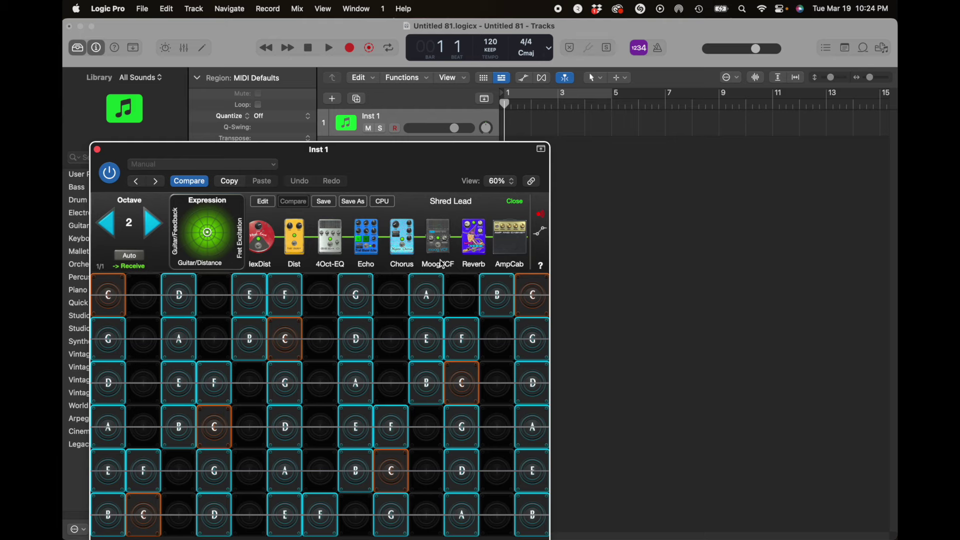
pyautogui.click(515, 201)
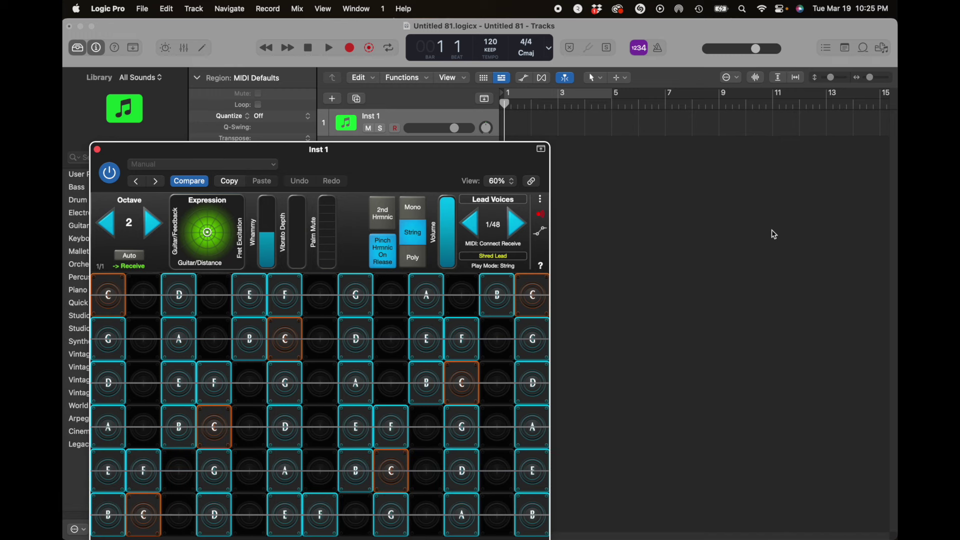
# Assign userParam001 to Moog VCF > Cutoff Freq in GeoShred's automation assignments and close them.
pyautogui.click(543, 231)
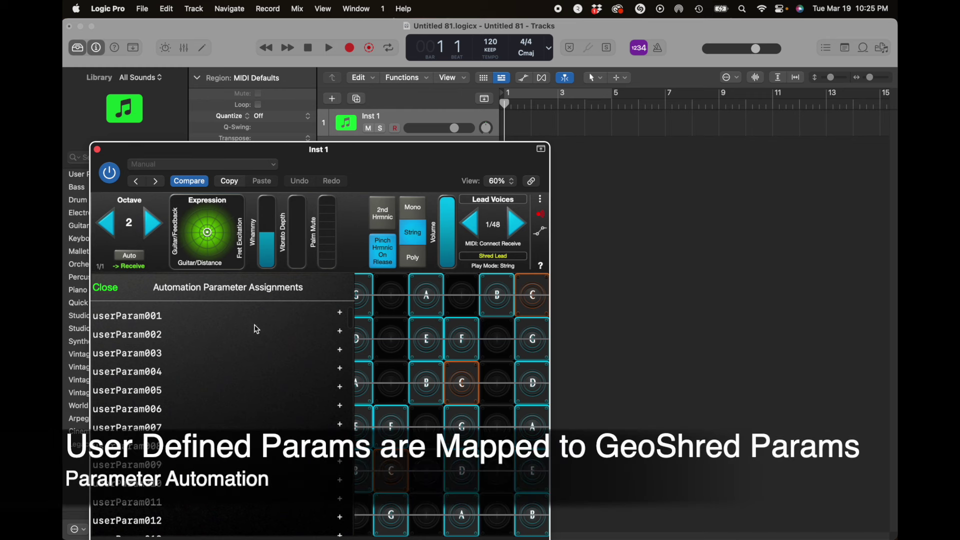
pyautogui.click(340, 312)
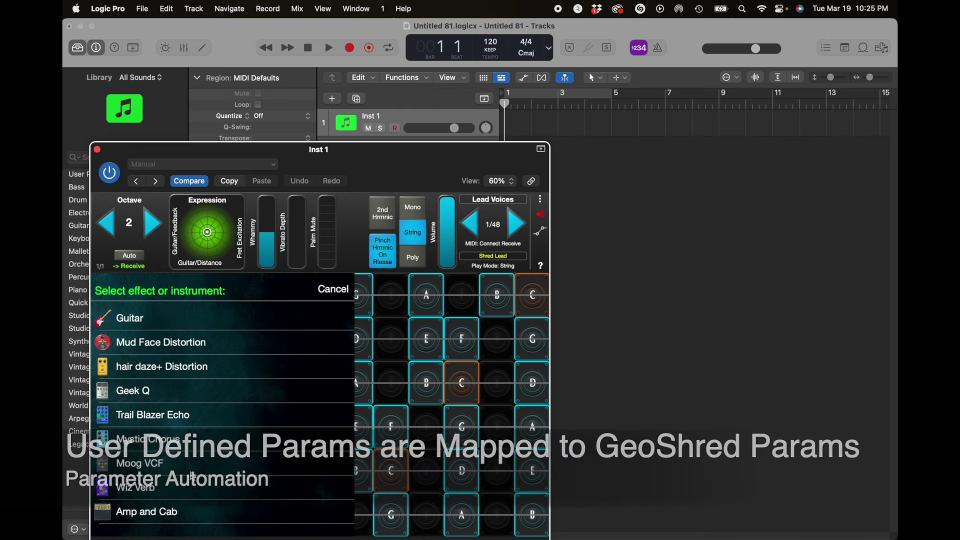
pyautogui.click(149, 468)
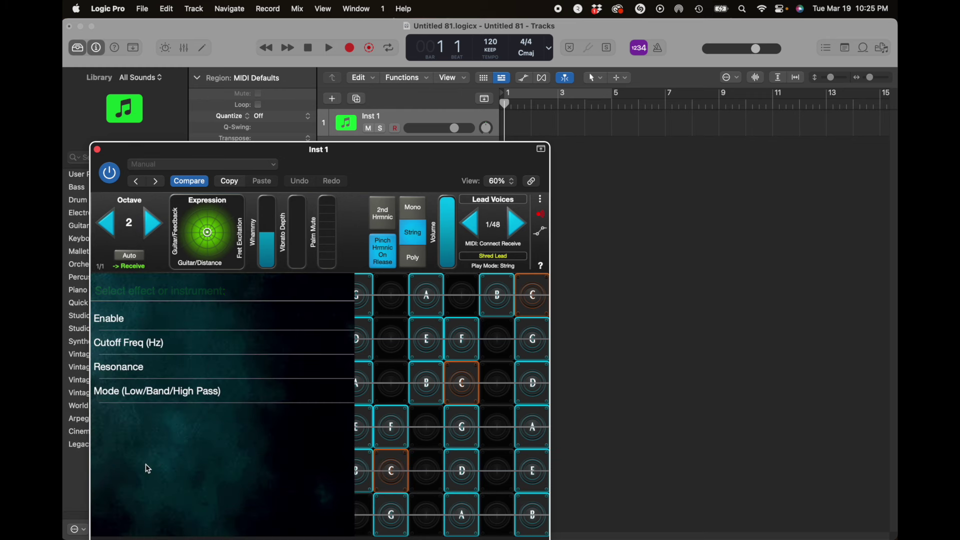
pyautogui.click(138, 344)
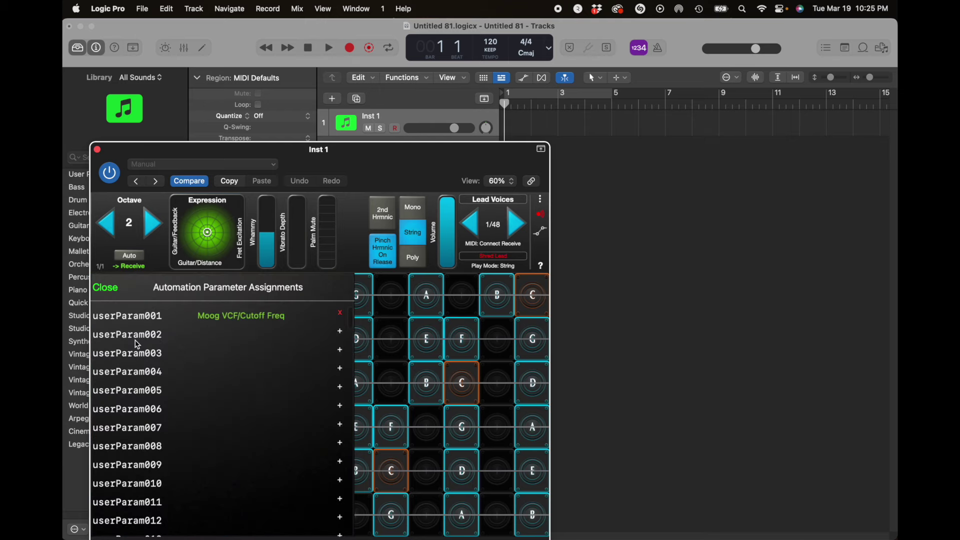
pyautogui.click(102, 289)
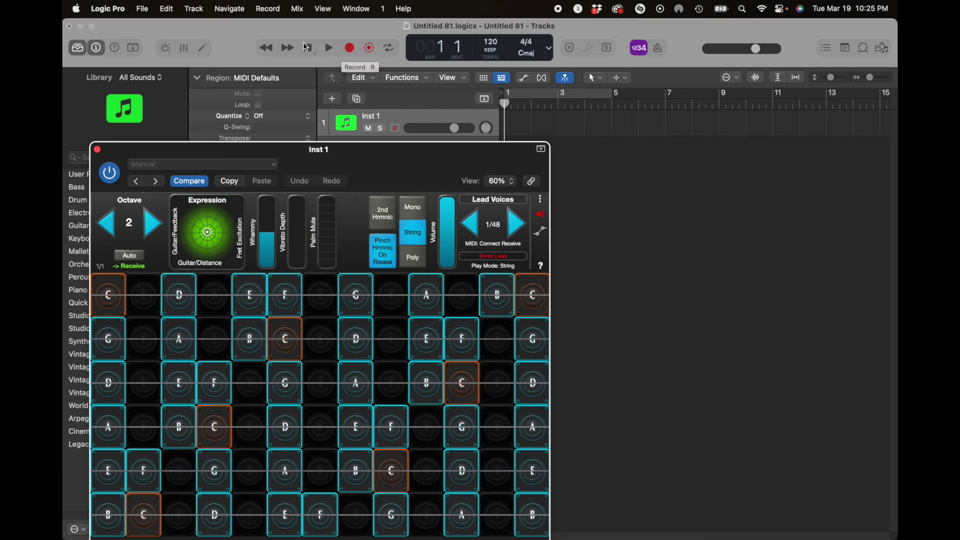
# Record a short GeoShred performance onto Inst 1 as a new MIDI region.
pyautogui.click(351, 50)
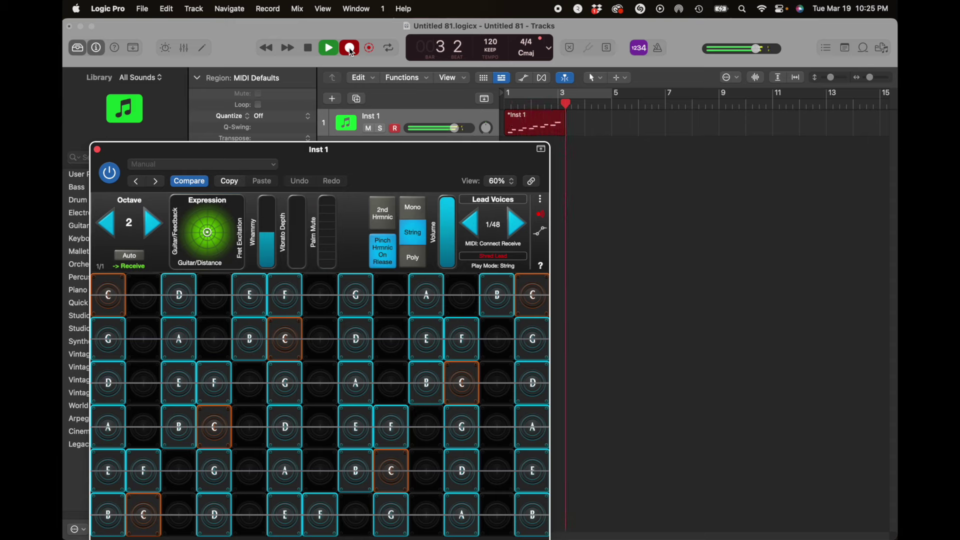
pyautogui.press('space')
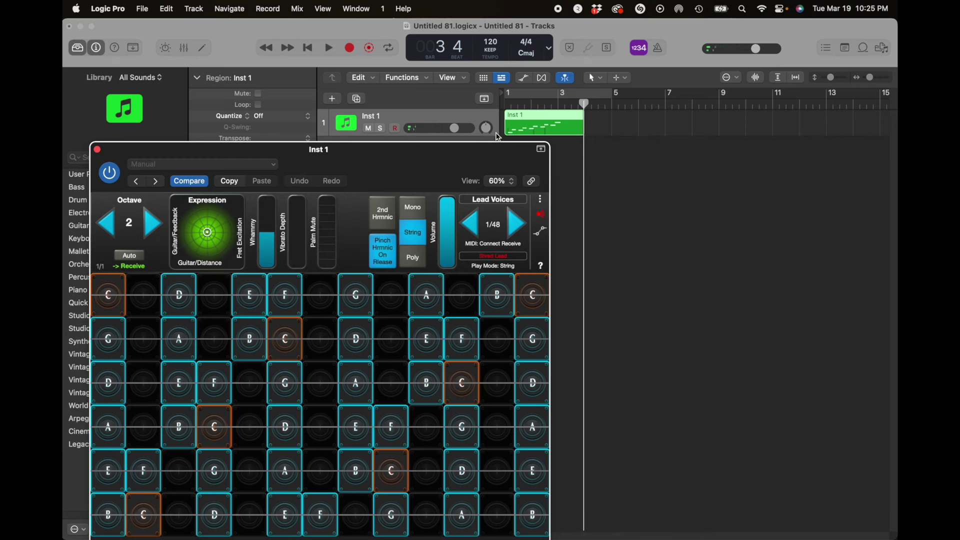
# Show the Inst 1 automation lane and set it to 1 GeoShred > userParam001.
pyautogui.moveTo(478, 150); pyautogui.dragTo(597, 323)
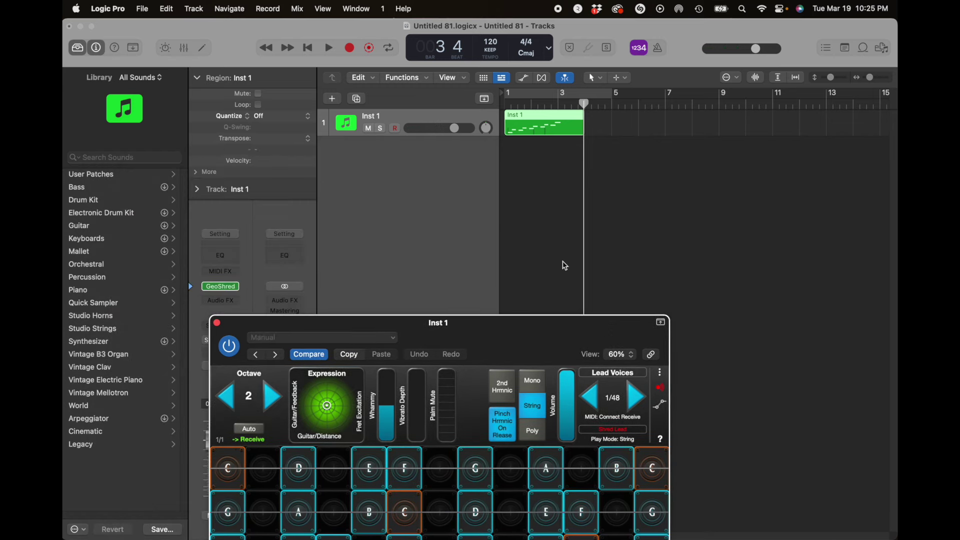
pyautogui.click(525, 79)
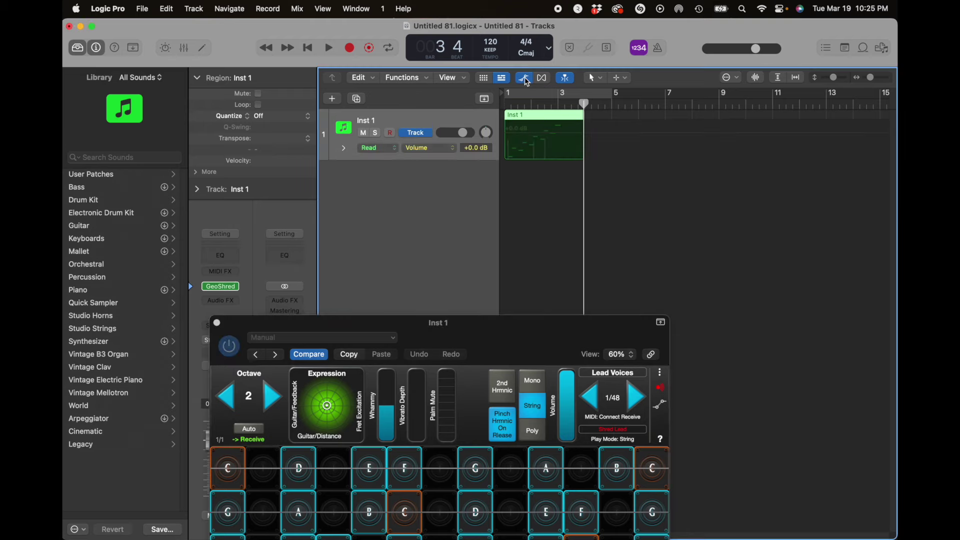
pyautogui.click(428, 149)
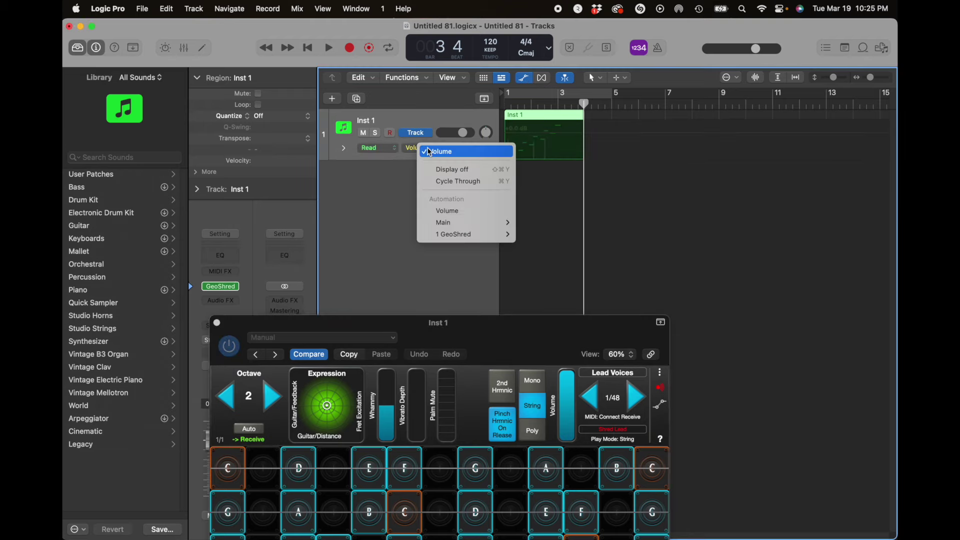
pyautogui.moveTo(459, 234)
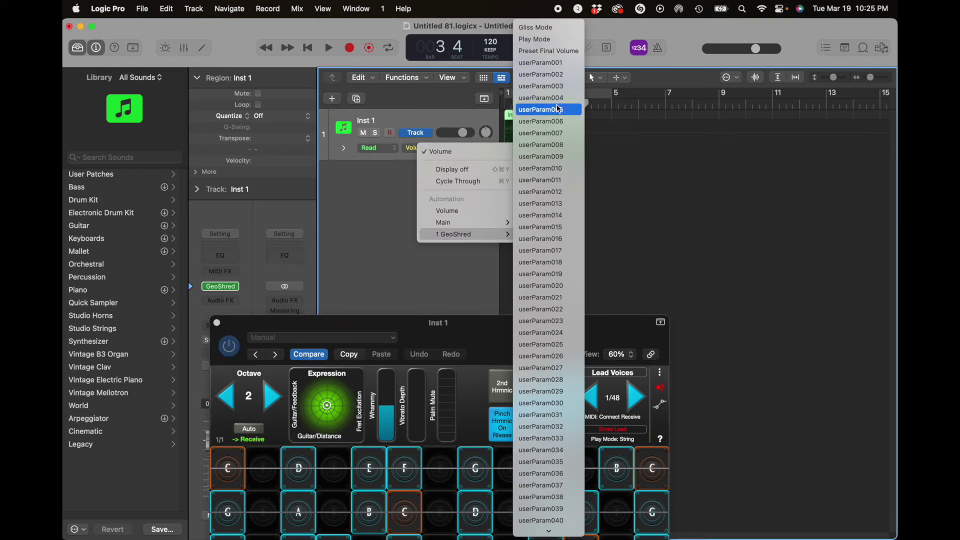
pyautogui.click(560, 63)
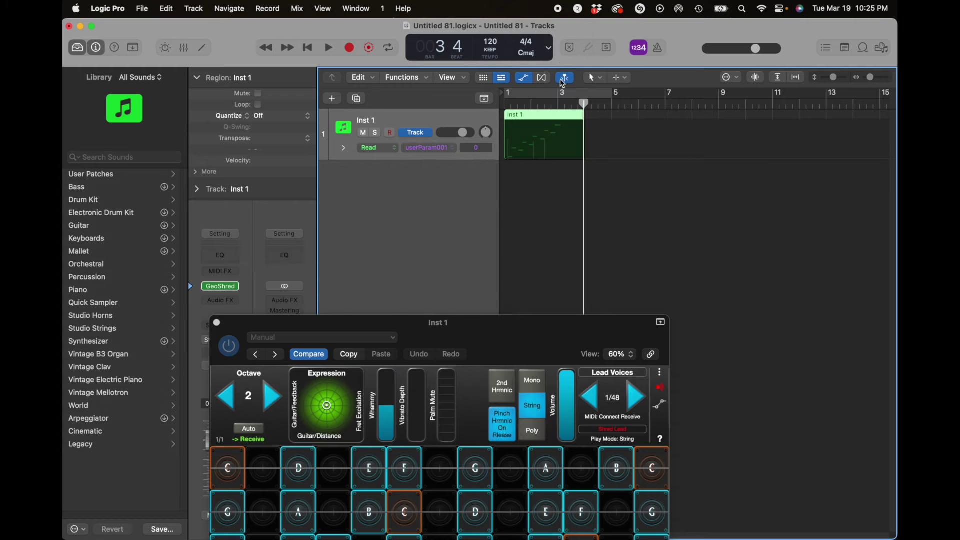
# Draw a varying userParam001 curve across the Inst 1 region with the Pencil tool, then rewind.
pyautogui.press('t')
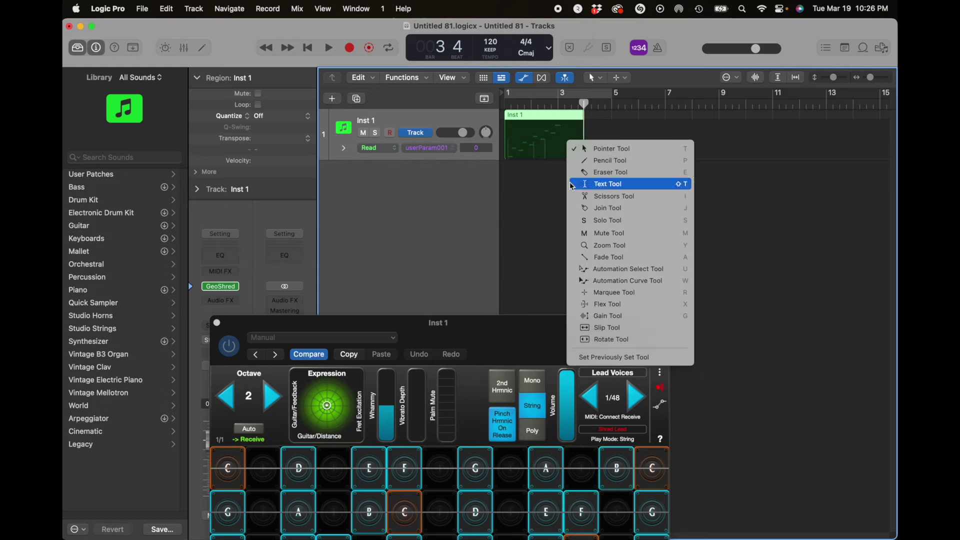
pyautogui.click(583, 160)
pyautogui.moveTo(508, 158)
pyautogui.mouseDown()
pyautogui.moveTo(519, 131)
pyautogui.moveTo(523, 146)
pyautogui.moveTo(548, 134)
pyautogui.moveTo(558, 155)
pyautogui.moveTo(583, 134)
pyautogui.mouseUp()
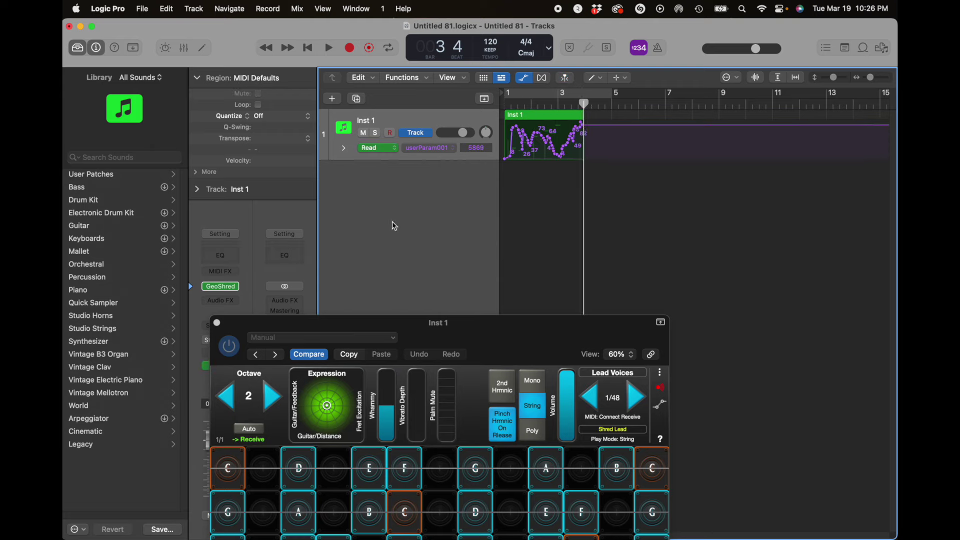
pyautogui.click(308, 48)
# Play the Inst 1 region to hear the automated filter sweep, then stop.
pyautogui.click(329, 48)
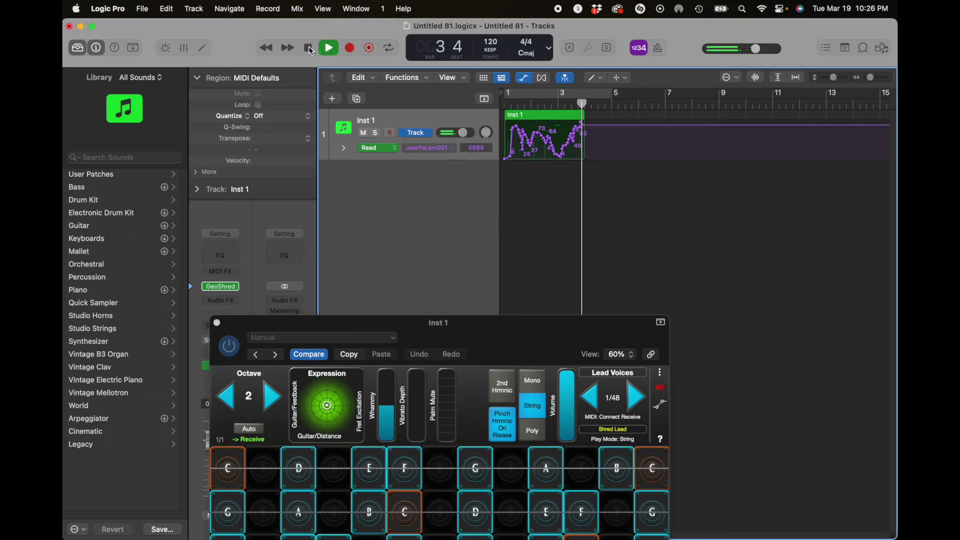
pyautogui.click(308, 50)
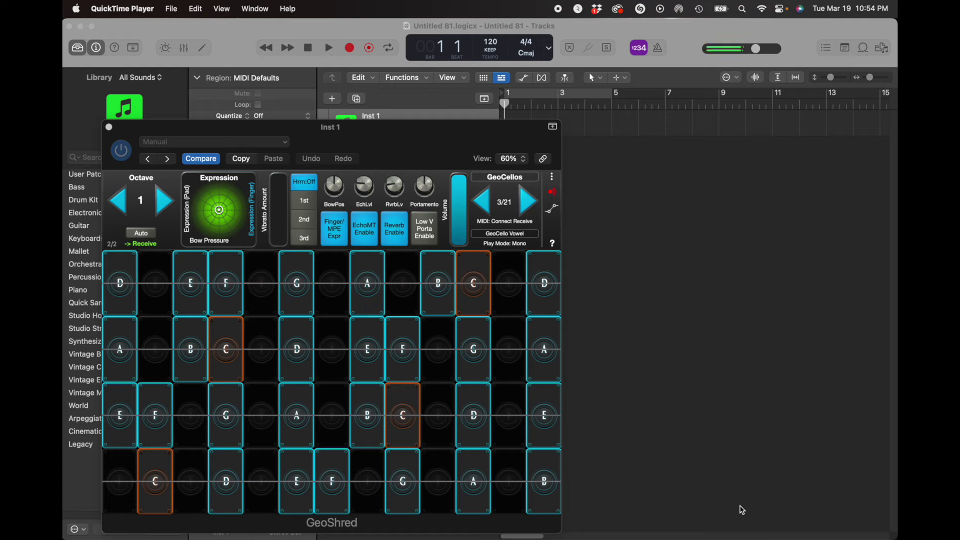
# Enter GeoShred's control surface editing and open the Expression control's parameter list.
pyautogui.click(552, 176)
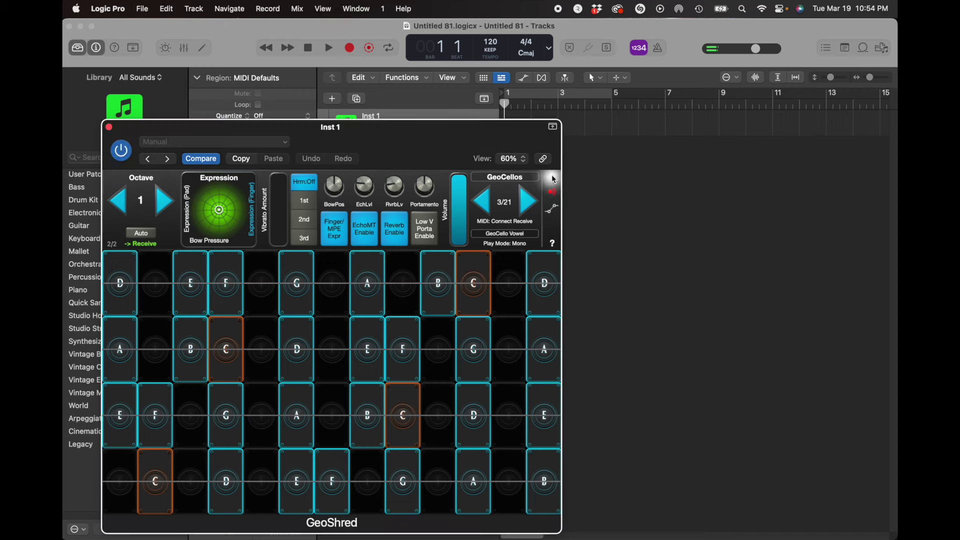
pyautogui.click(552, 176)
pyautogui.click(507, 358)
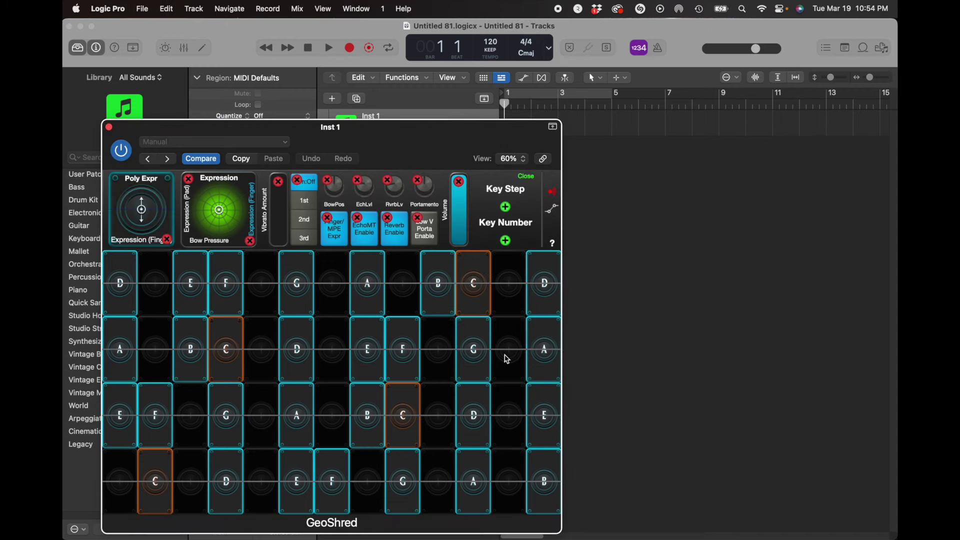
pyautogui.click(141, 243)
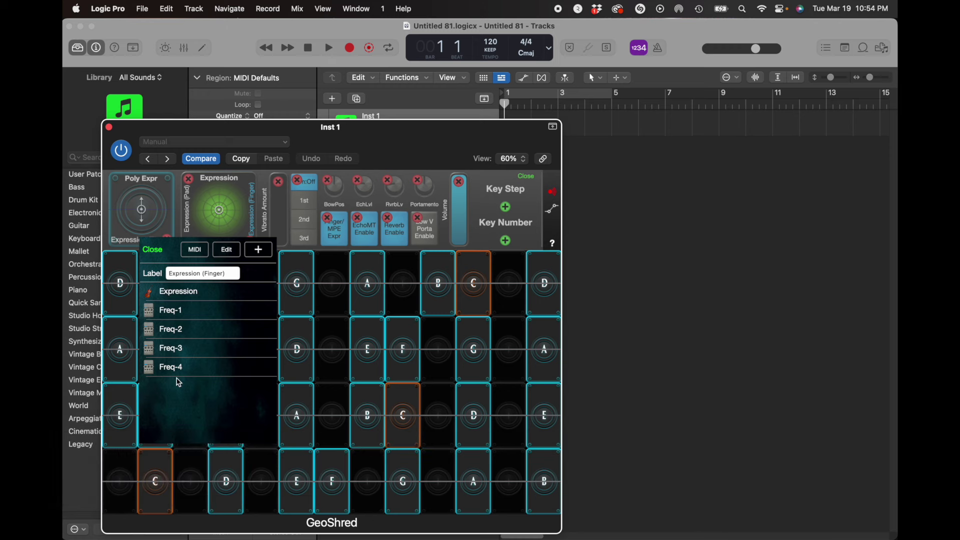
# View the Freq-3 and Freq-4 response curves, then close the expression parameter overlay.
pyautogui.click(174, 350)
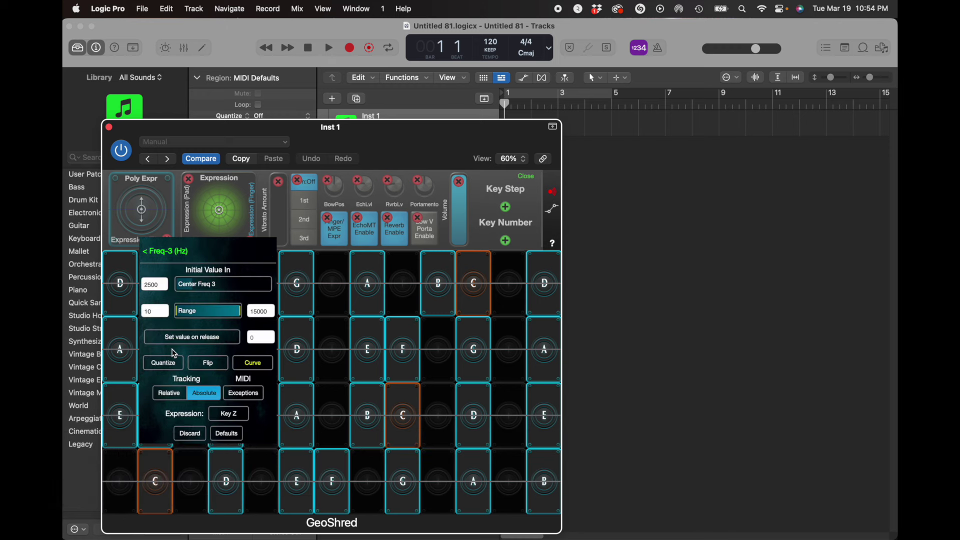
pyautogui.click(254, 364)
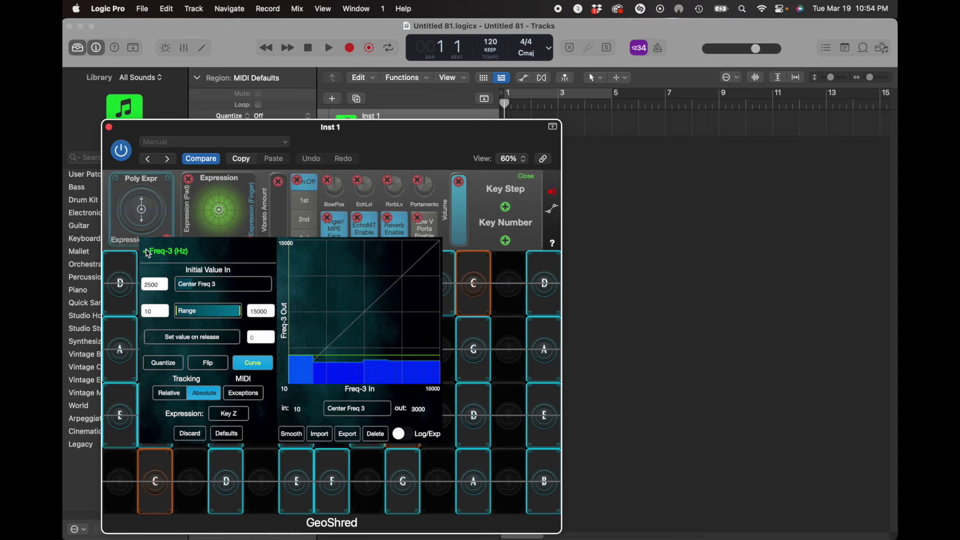
pyautogui.click(148, 252)
pyautogui.click(172, 367)
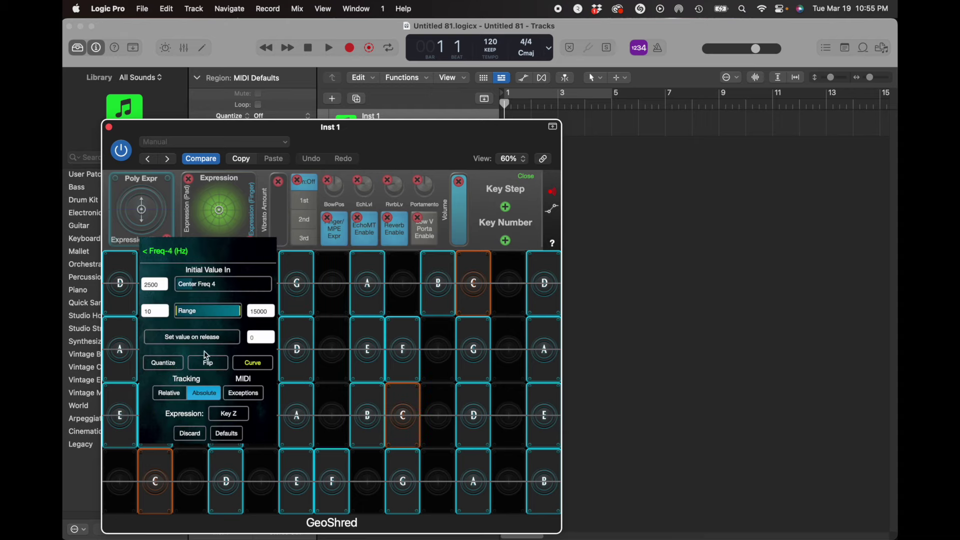
pyautogui.click(255, 364)
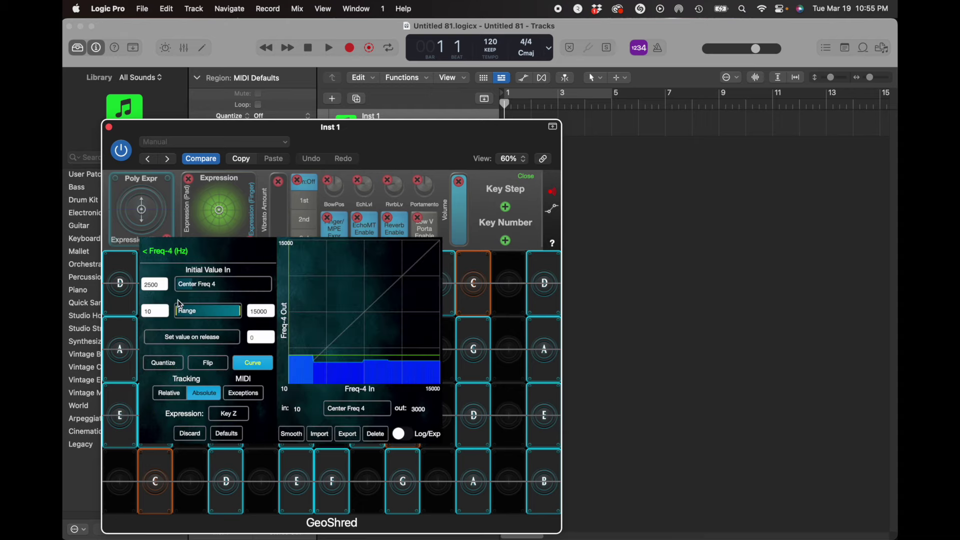
pyautogui.click(145, 249)
pyautogui.click(151, 250)
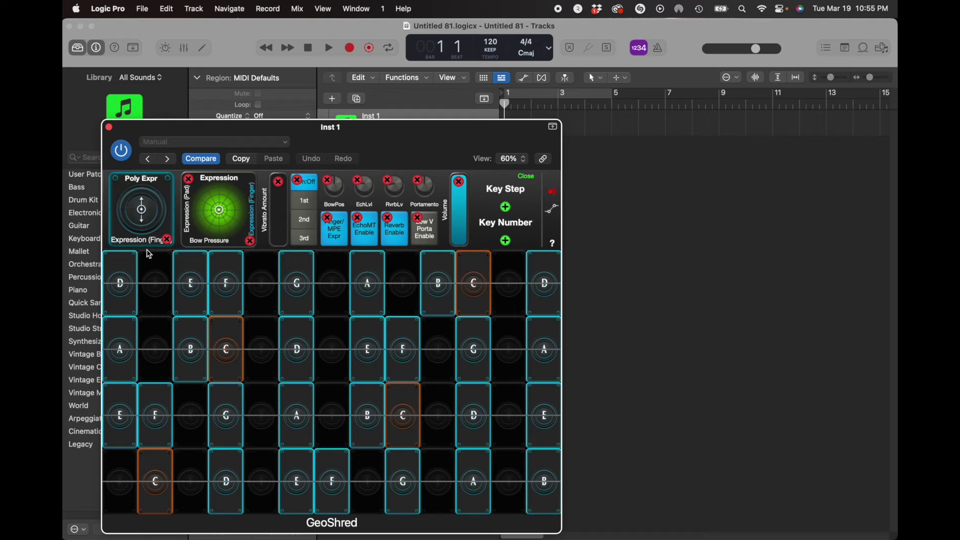
# Leave GeoShred's layout editing and record a short performance into a new Inst 1 region.
pyautogui.click(149, 254)
pyautogui.click(528, 176)
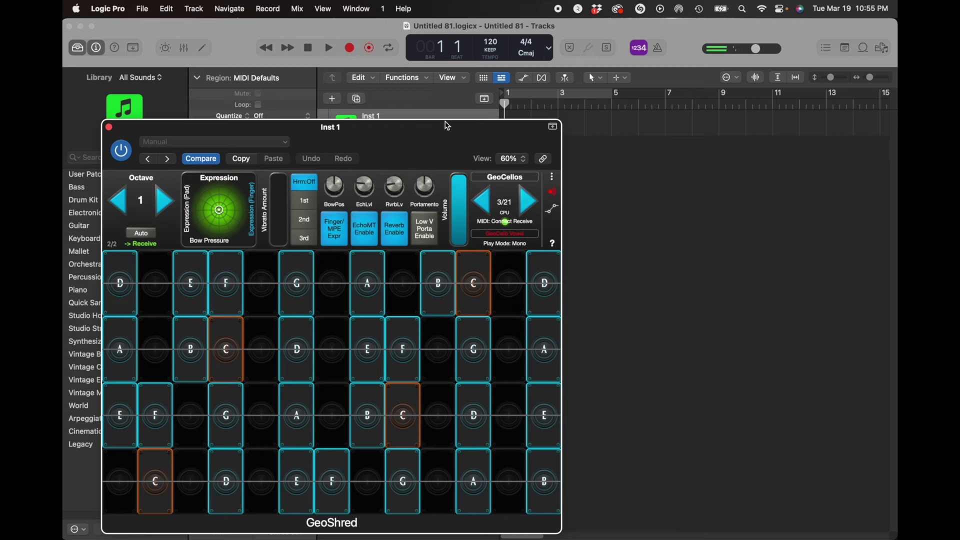
pyautogui.moveTo(450, 126); pyautogui.dragTo(456, 152)
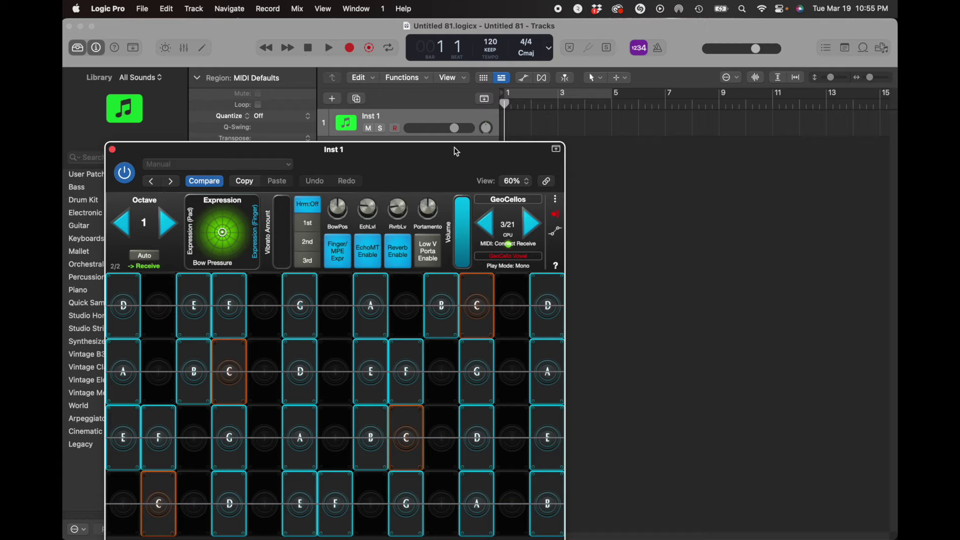
pyautogui.click(308, 47)
pyautogui.click(350, 48)
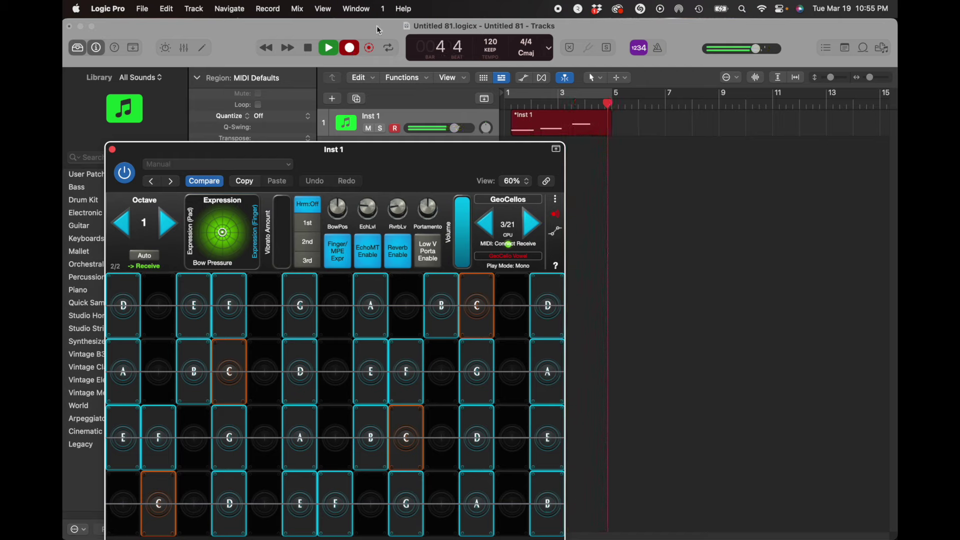
pyautogui.click(308, 48)
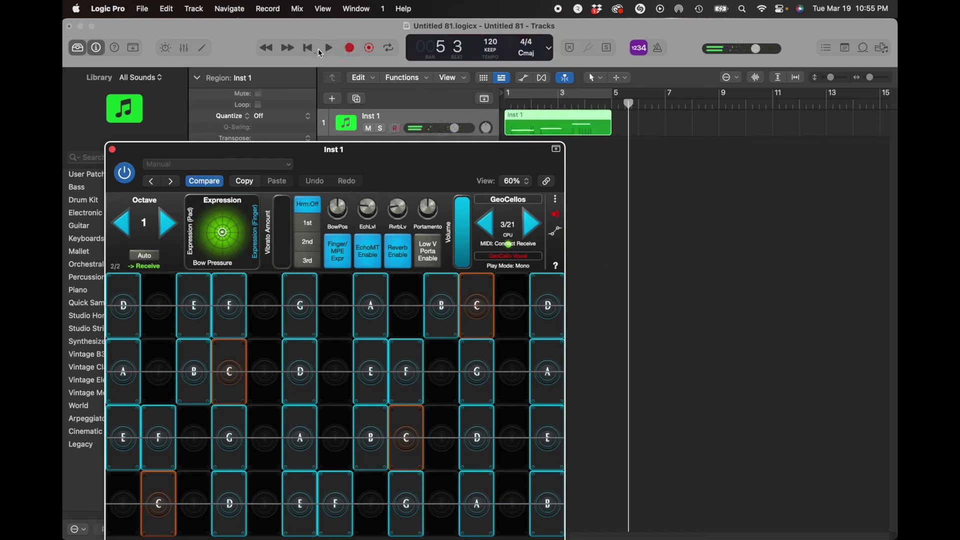
# Play the recorded take back from the beginning, then stop.
pyautogui.click(308, 48)
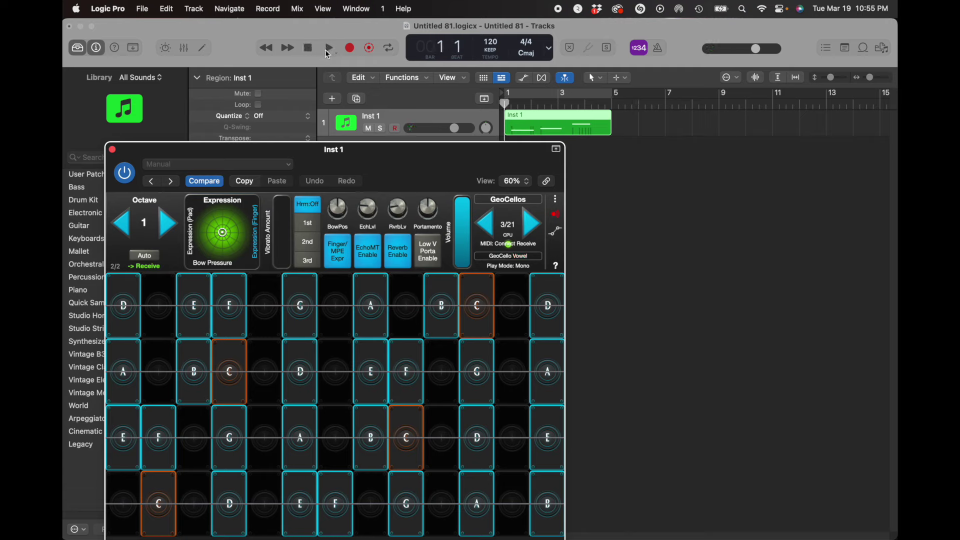
pyautogui.click(328, 50)
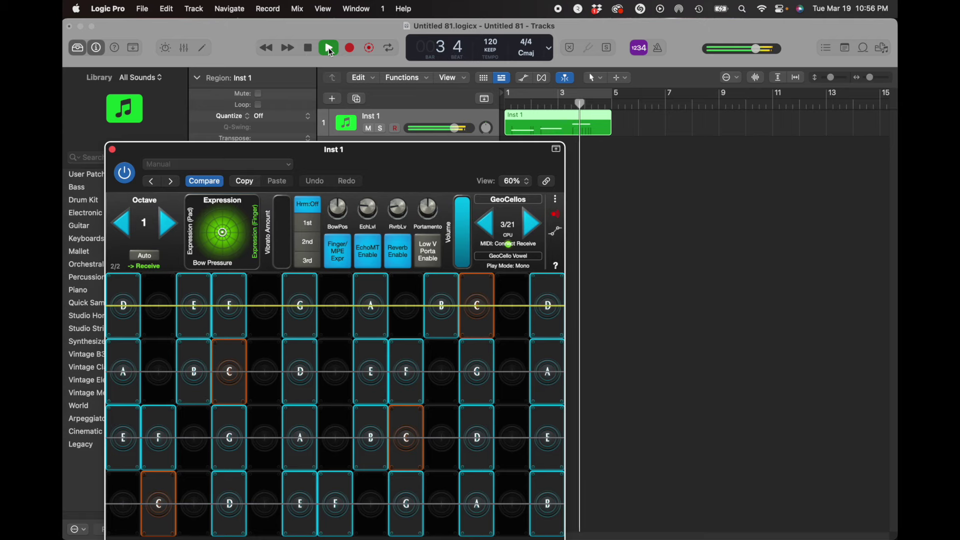
pyautogui.click(329, 48)
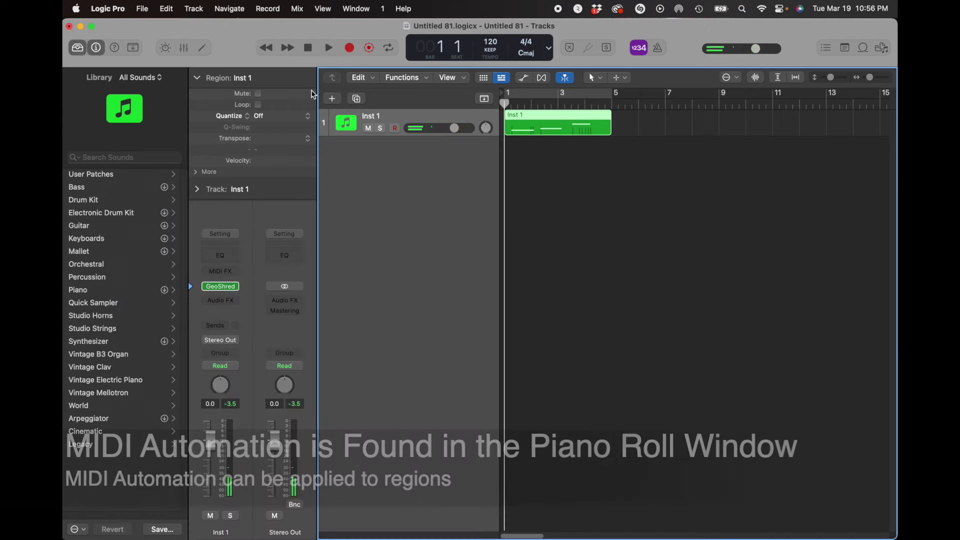
# Open the Inst 1 region in the Piano Roll and display its Aftertouch data in the MIDI Draw lane.
pyautogui.press('p')
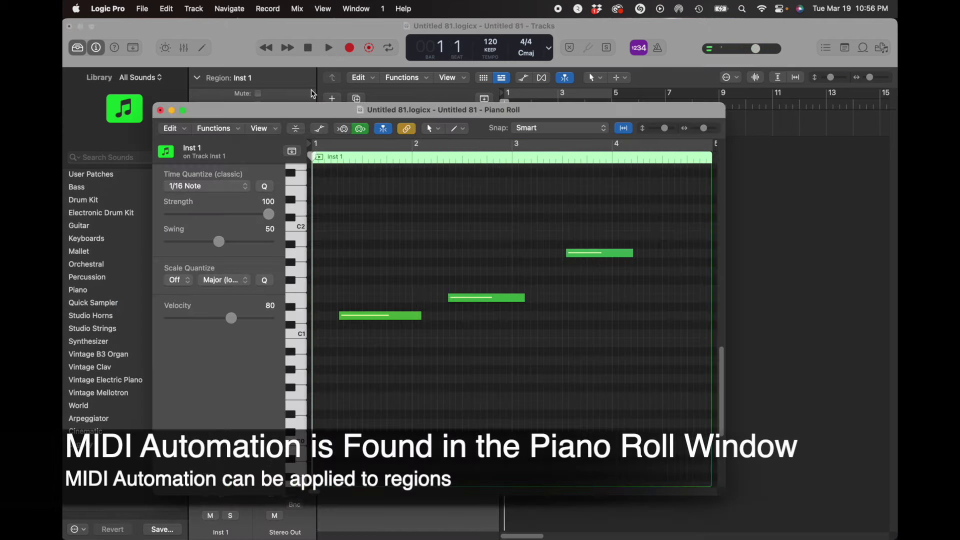
pyautogui.click(320, 130)
pyautogui.moveTo(338, 113); pyautogui.dragTo(338, 156)
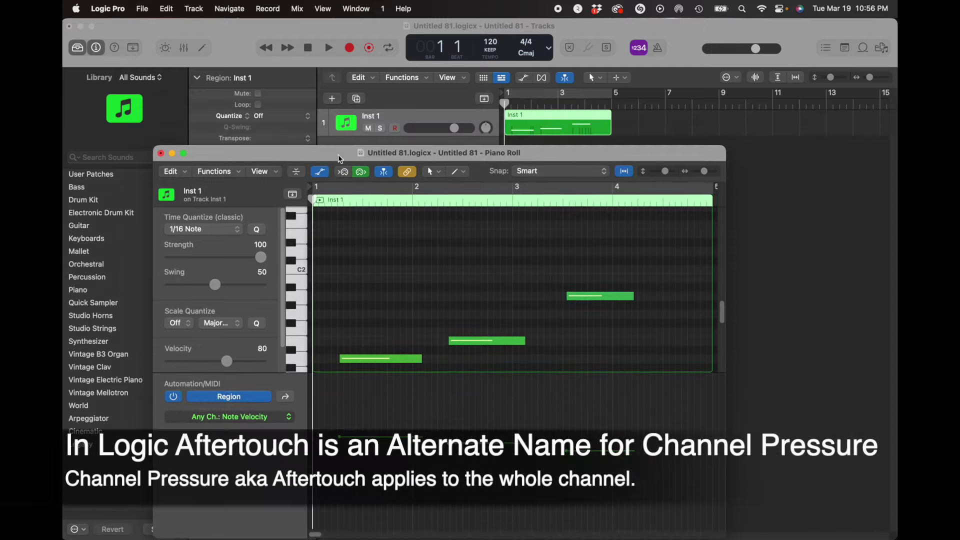
pyautogui.click(254, 418)
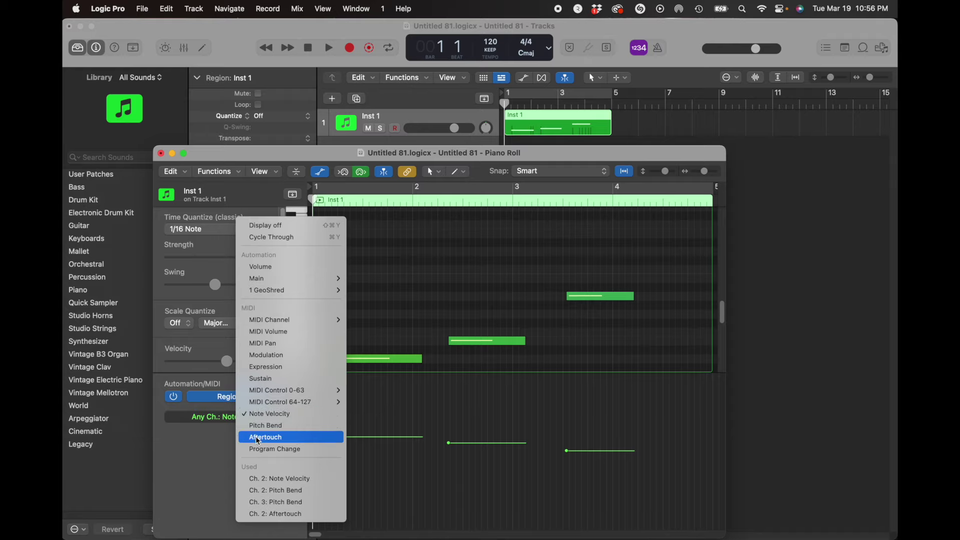
pyautogui.click(258, 439)
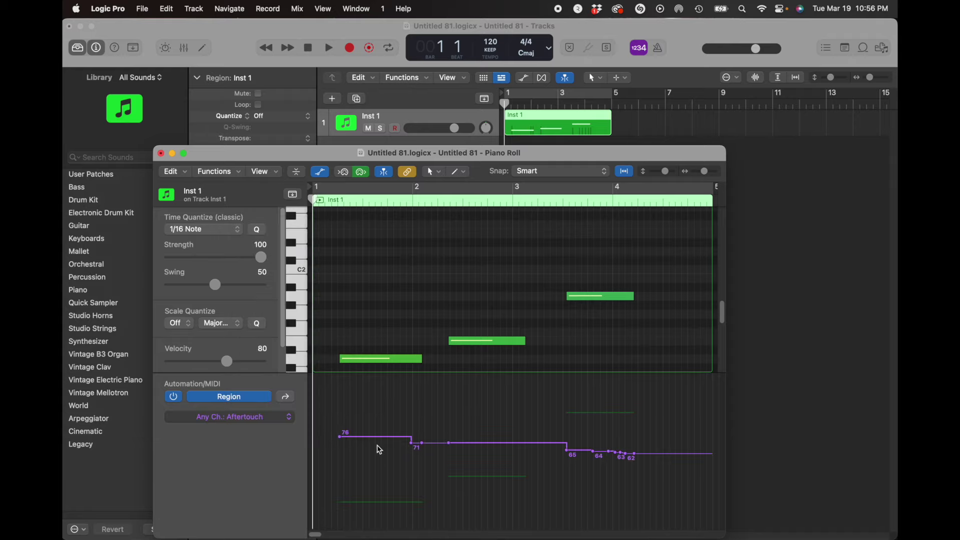
pyautogui.moveTo(533, 157); pyautogui.dragTo(532, 135)
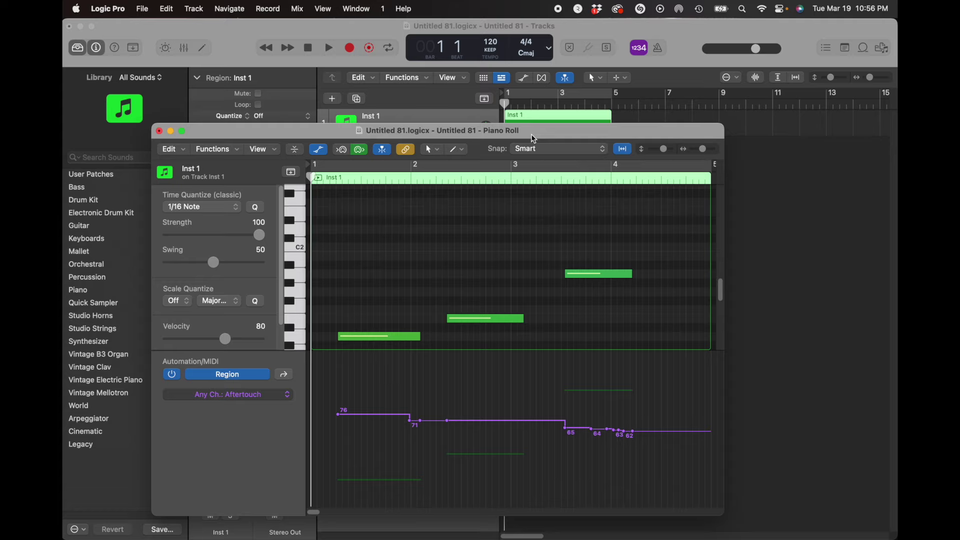
# Pencil in a new aftertouch curve swinging between 0 and 127 across Inst 1, then play it.
pyautogui.press('t')
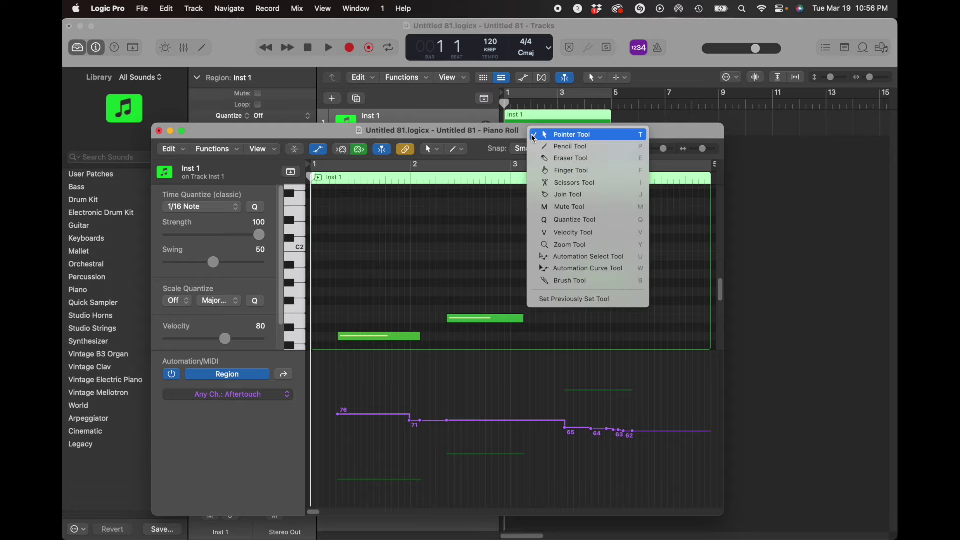
pyautogui.click(550, 147)
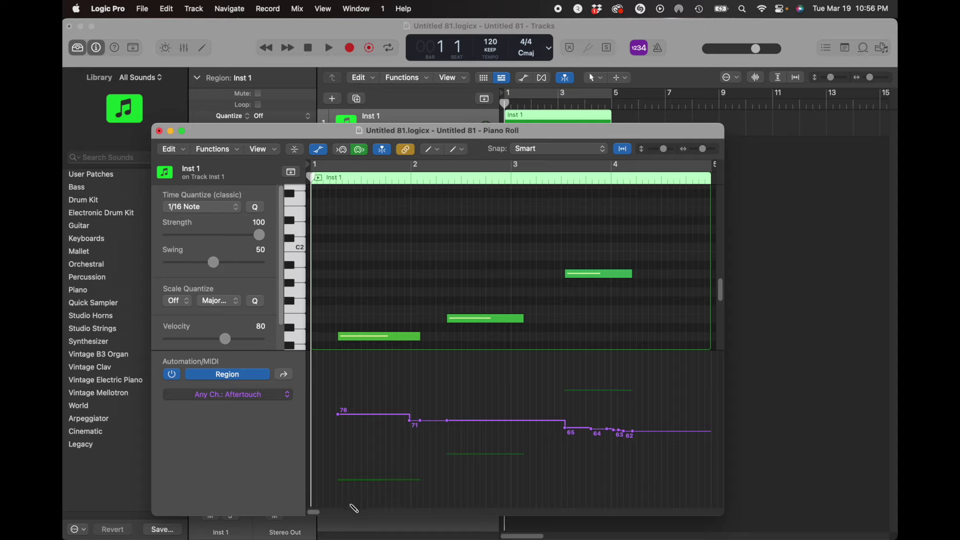
pyautogui.moveTo(351, 506)
pyautogui.mouseDown()
pyautogui.moveTo(353, 365)
pyautogui.moveTo(373, 450)
pyautogui.moveTo(368, 389)
pyautogui.moveTo(398, 416)
pyautogui.moveTo(402, 511)
pyautogui.moveTo(438, 514)
pyautogui.moveTo(449, 501)
pyautogui.moveTo(472, 354)
pyautogui.moveTo(500, 484)
pyautogui.mouseUp()
pyautogui.moveTo(504, 404)
pyautogui.mouseDown()
pyautogui.moveTo(502, 506)
pyautogui.moveTo(476, 487)
pyautogui.moveTo(505, 497)
pyautogui.moveTo(507, 370)
pyautogui.moveTo(536, 536)
pyautogui.moveTo(597, 513)
pyautogui.moveTo(582, 347)
pyautogui.moveTo(583, 429)
pyautogui.moveTo(600, 506)
pyautogui.moveTo(624, 408)
pyautogui.moveTo(645, 422)
pyautogui.moveTo(660, 318)
pyautogui.moveTo(700, 466)
pyautogui.mouseUp()
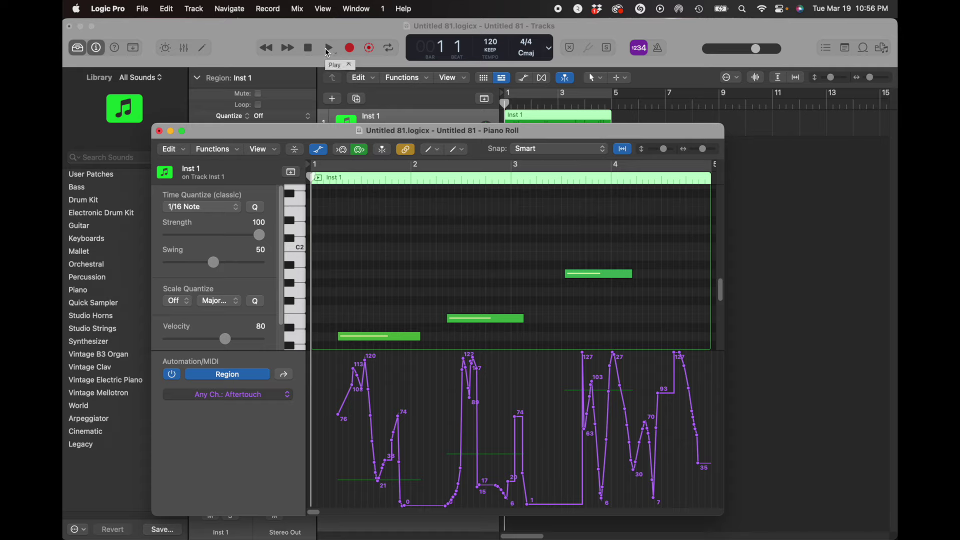
pyautogui.click(328, 50)
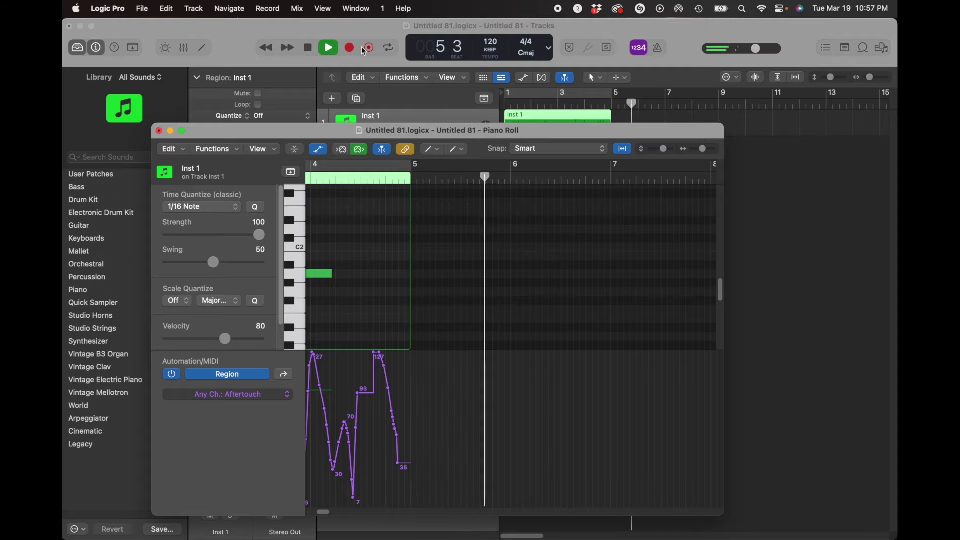
# Stop playback of the Inst 1 region.
pyautogui.click(308, 48)
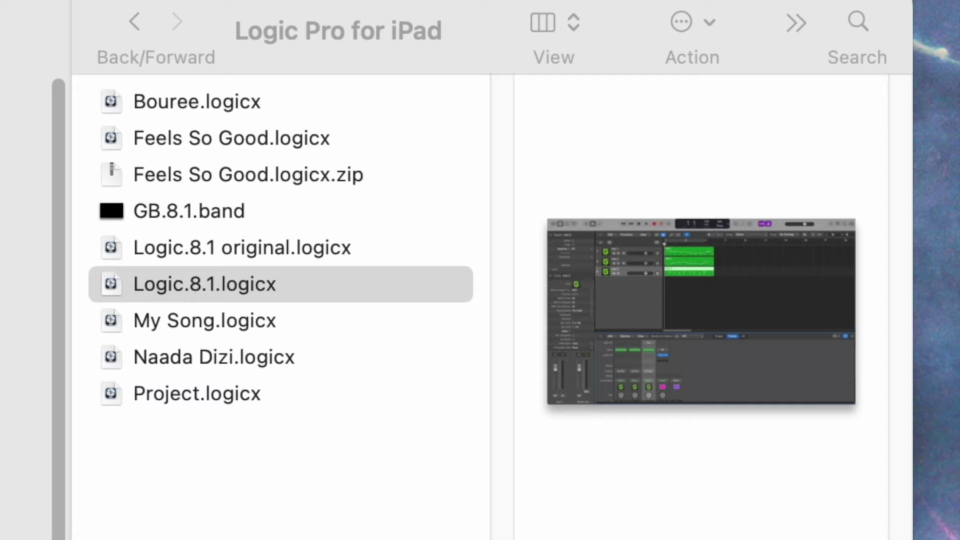
# Open the Logic.8.1 project and play it briefly before stopping.
pyautogui.doubleClick(230, 284)
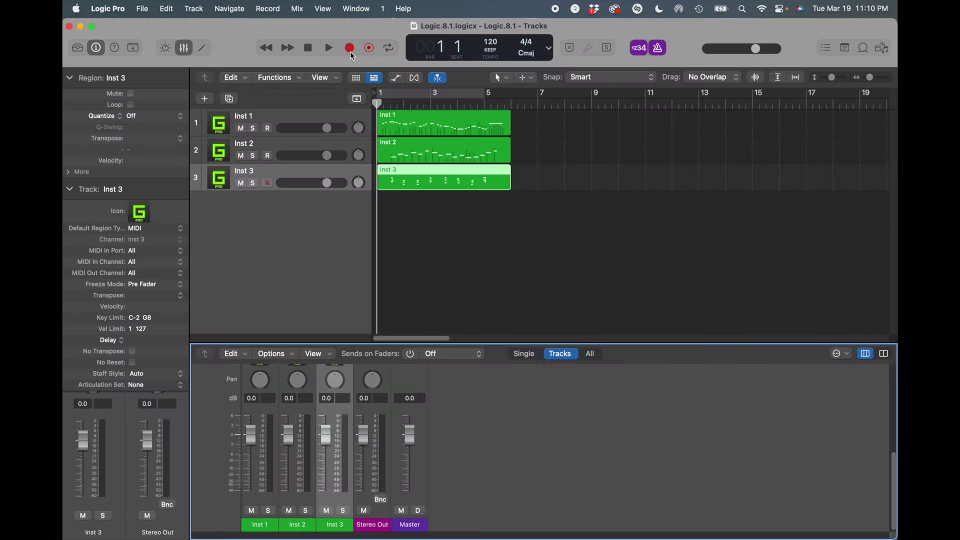
pyautogui.click(329, 48)
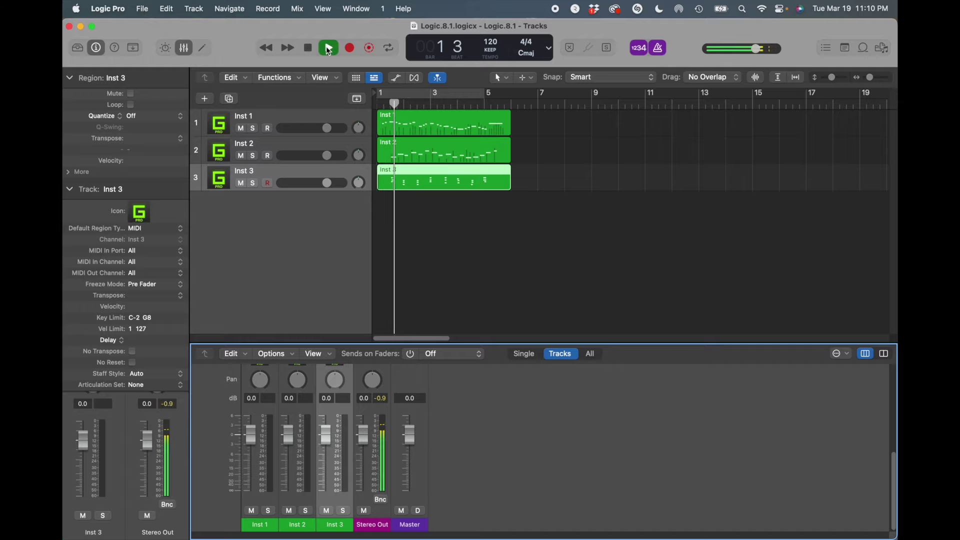
pyautogui.click(308, 48)
pyautogui.scroll(3, 289, 474)
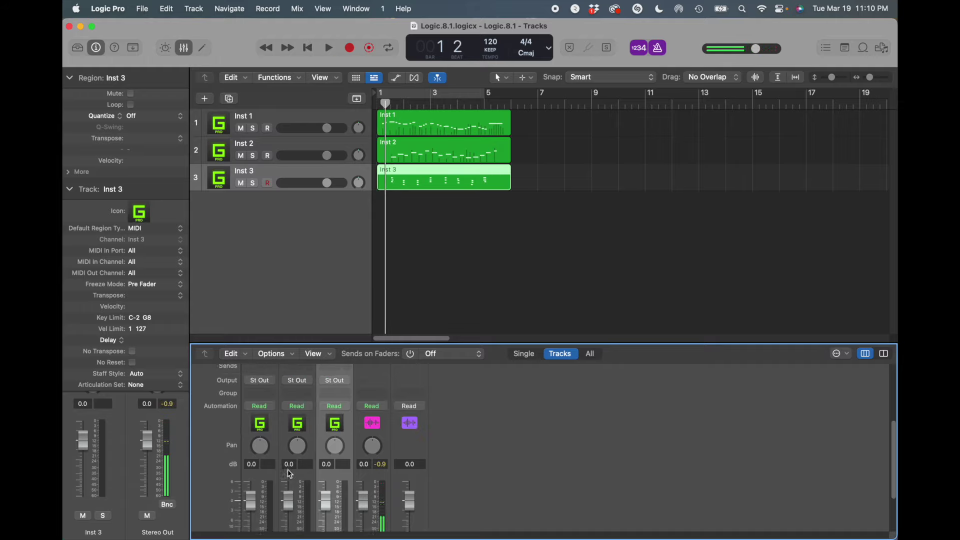
pyautogui.scroll(5, 290, 474)
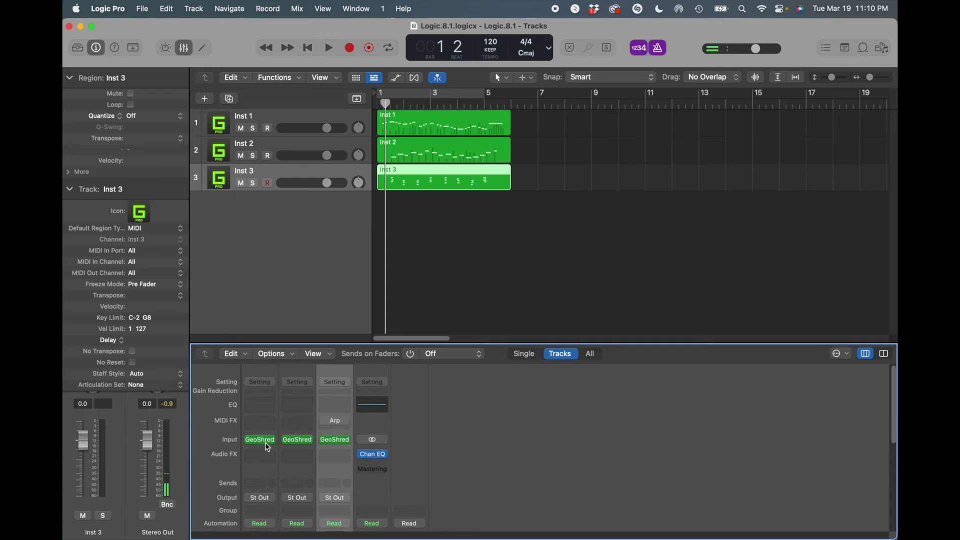
# Check channel 1's GeoShred plug-in window, then close the Logic.8.1 project.
pyautogui.click(262, 441)
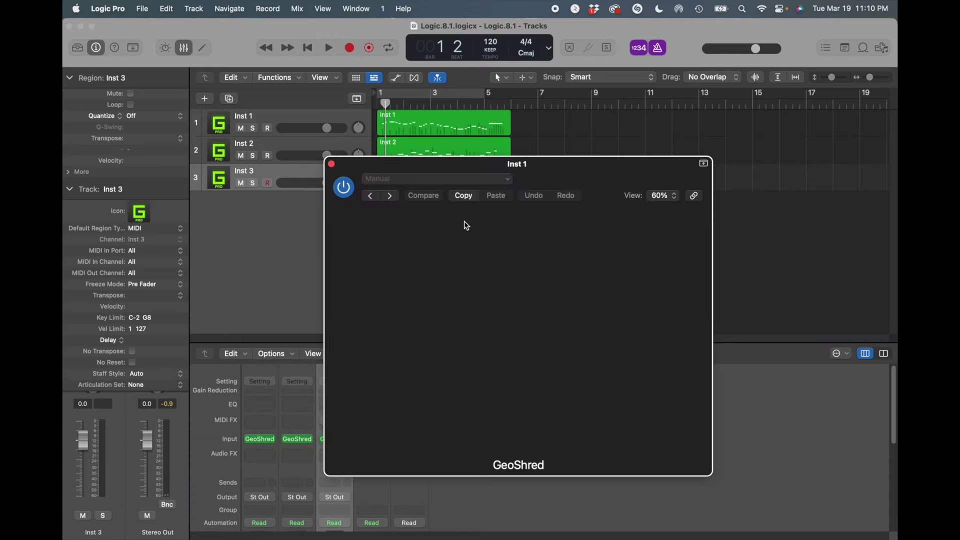
pyautogui.click(332, 164)
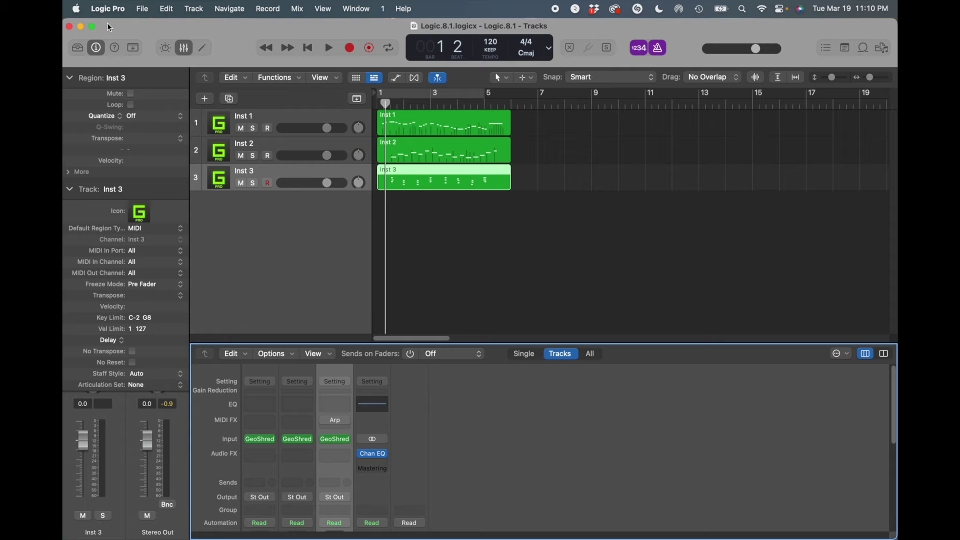
pyautogui.click(70, 26)
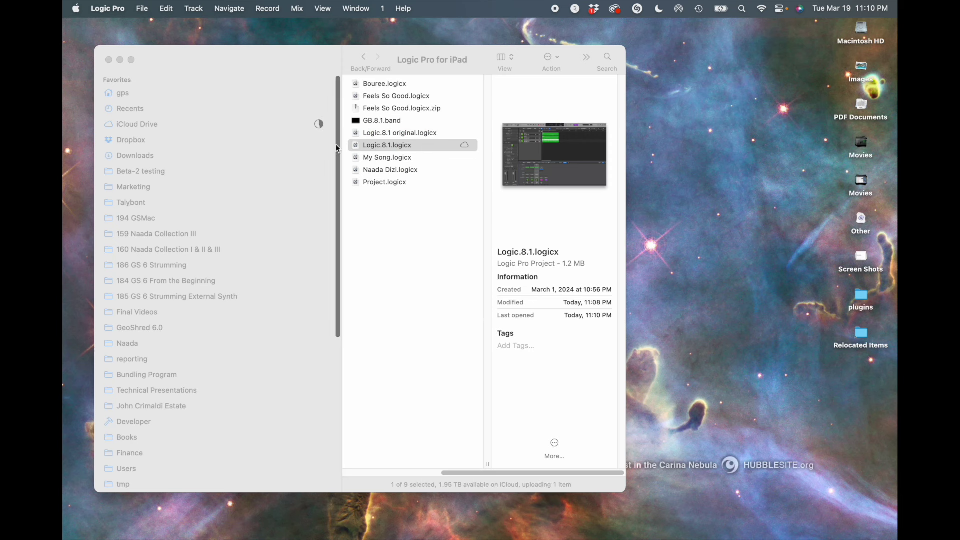
# Launch the standalone GeoShred app from system search.
pyautogui.press('super+space')
pyautogui.write('g')
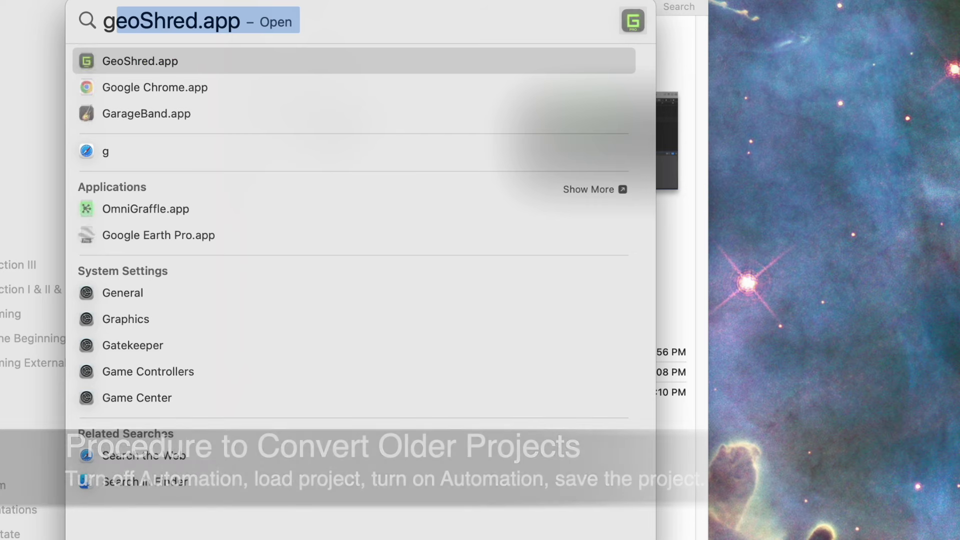
pyautogui.press('Return')
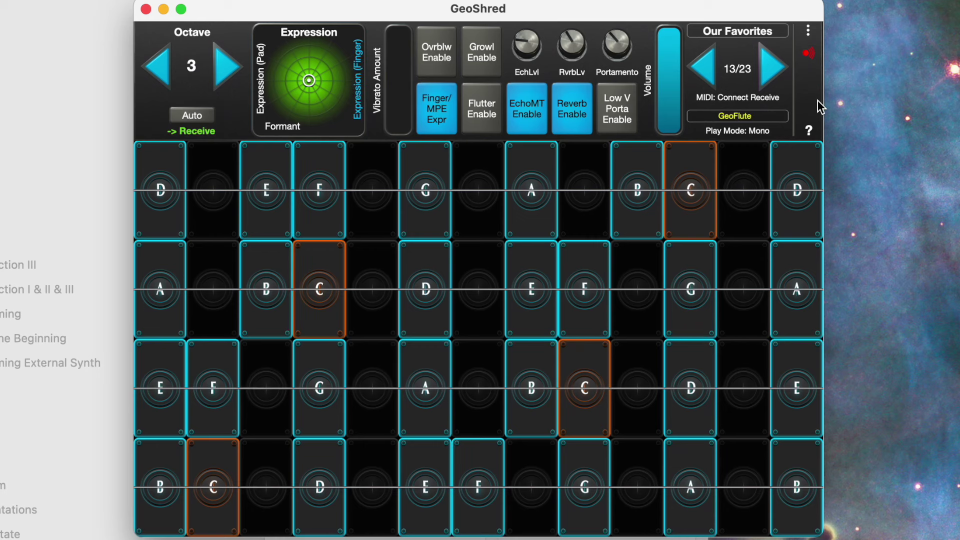
# Choose Disable Automation in GeoShred's Settings, confirm the warning, and quit GeoShred.
pyautogui.click(807, 31)
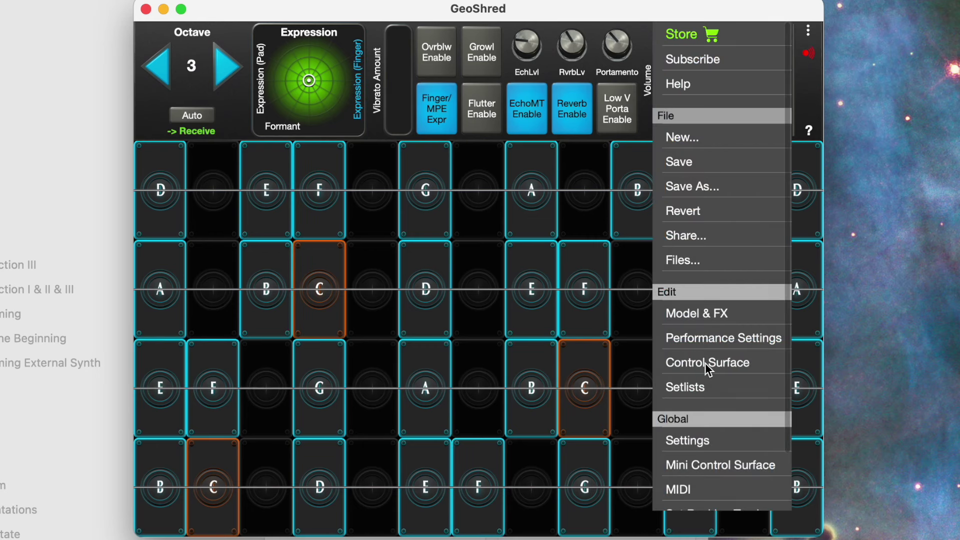
pyautogui.click(702, 441)
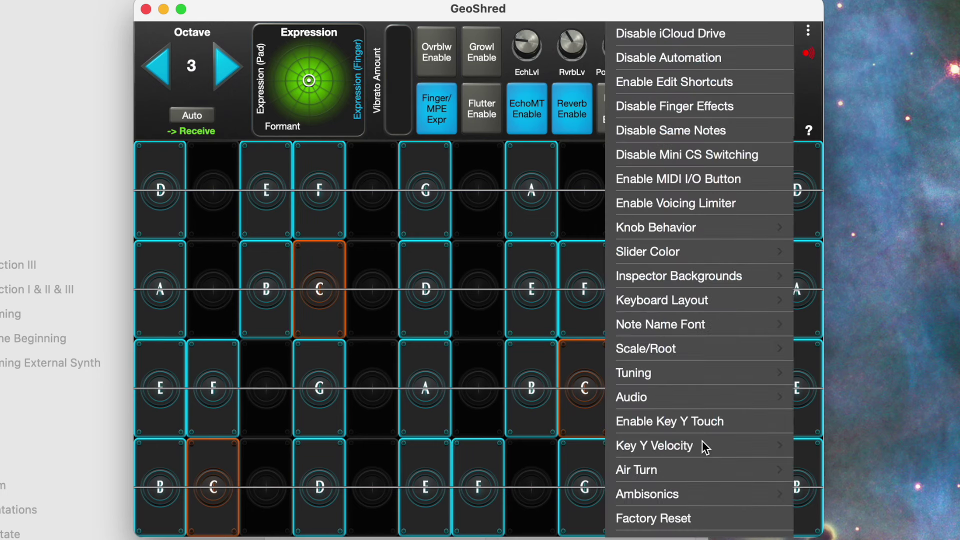
pyautogui.click(679, 59)
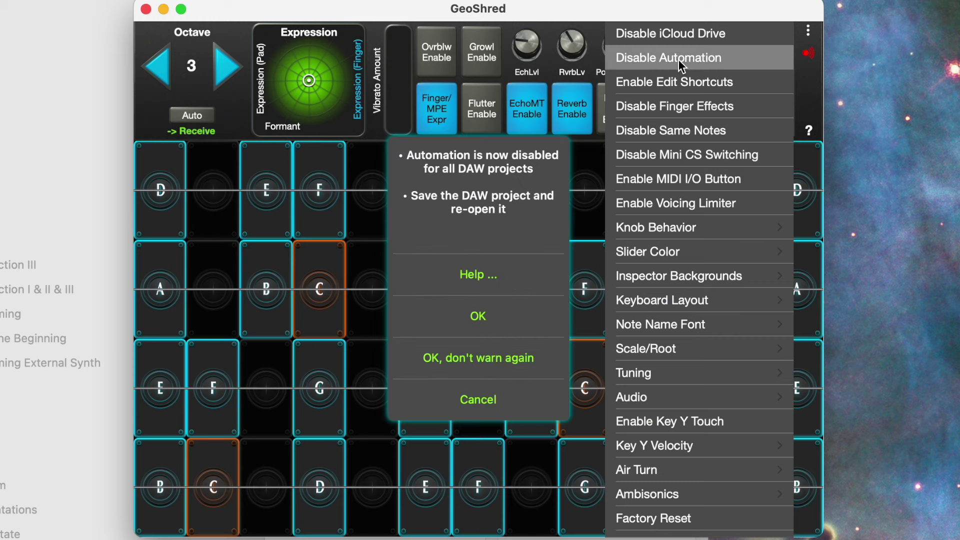
pyautogui.click(487, 322)
pyautogui.click(148, 9)
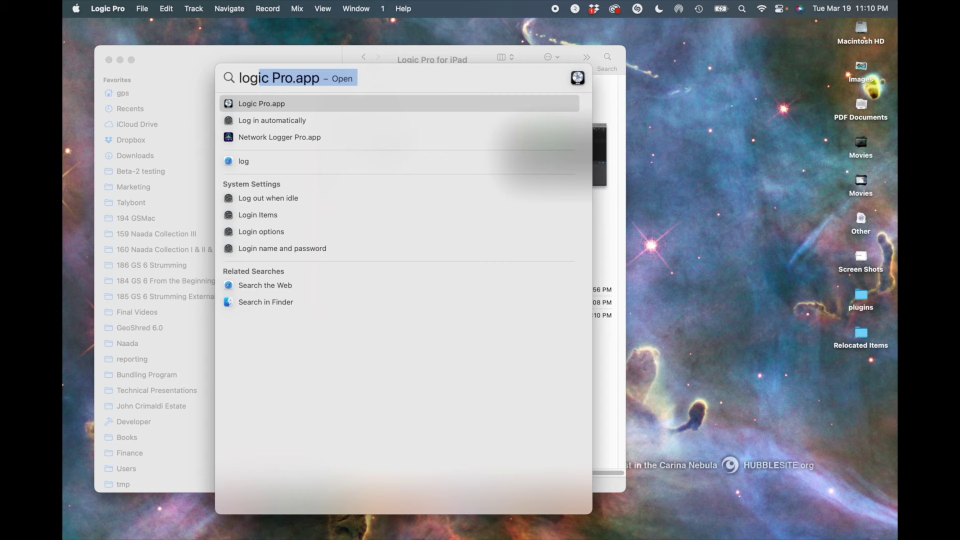
# Launch Logic Pro, open Logic.8.1, play it, then stop and return to bar 1.
pyautogui.press('Return')
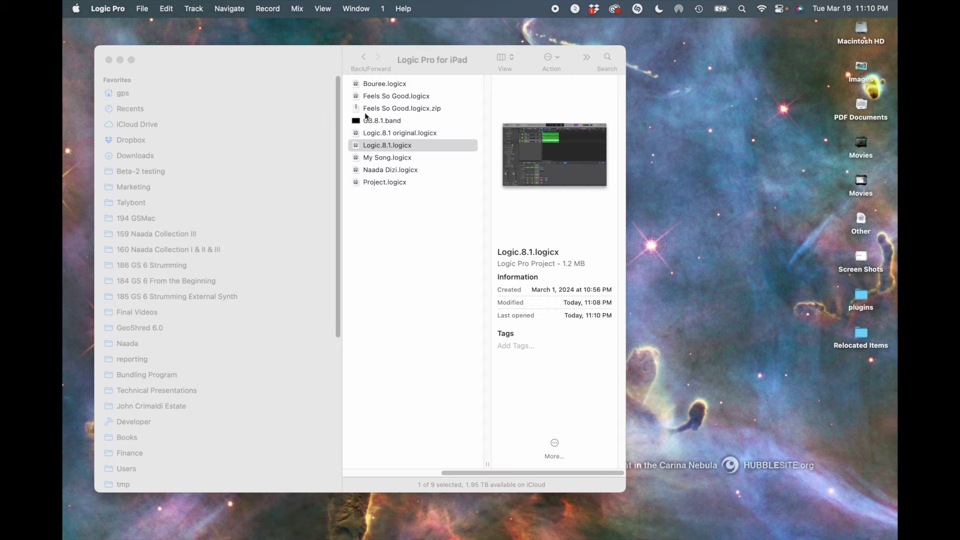
pyautogui.doubleClick(390, 145)
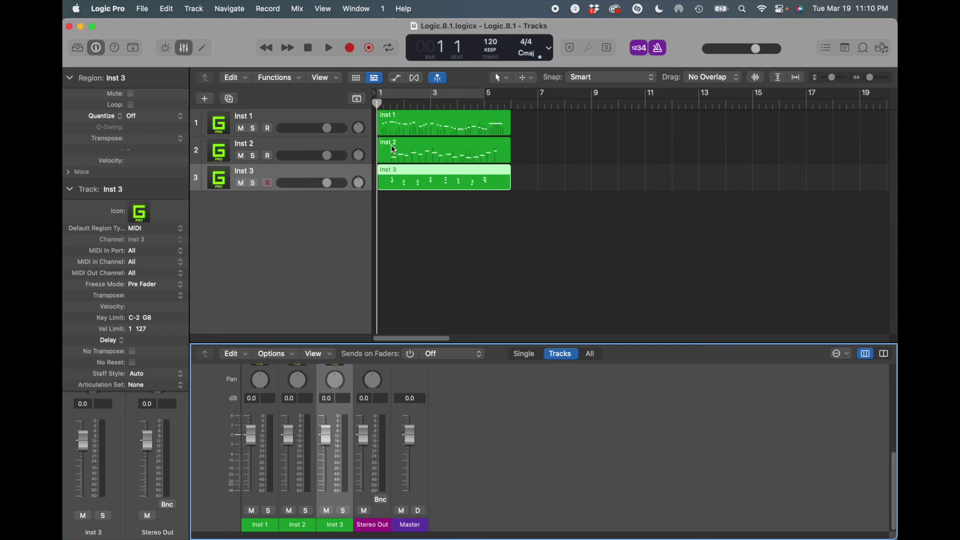
pyautogui.click(330, 48)
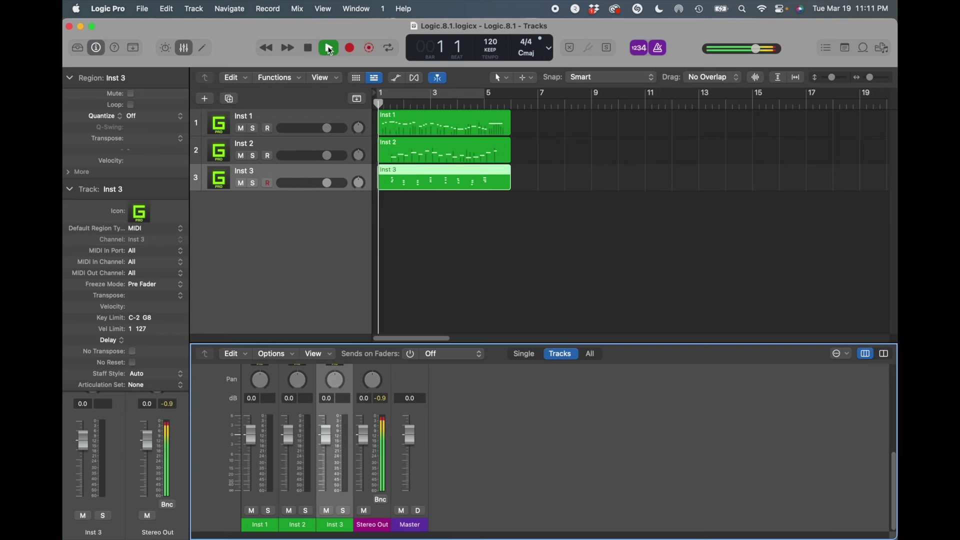
pyautogui.click(310, 49)
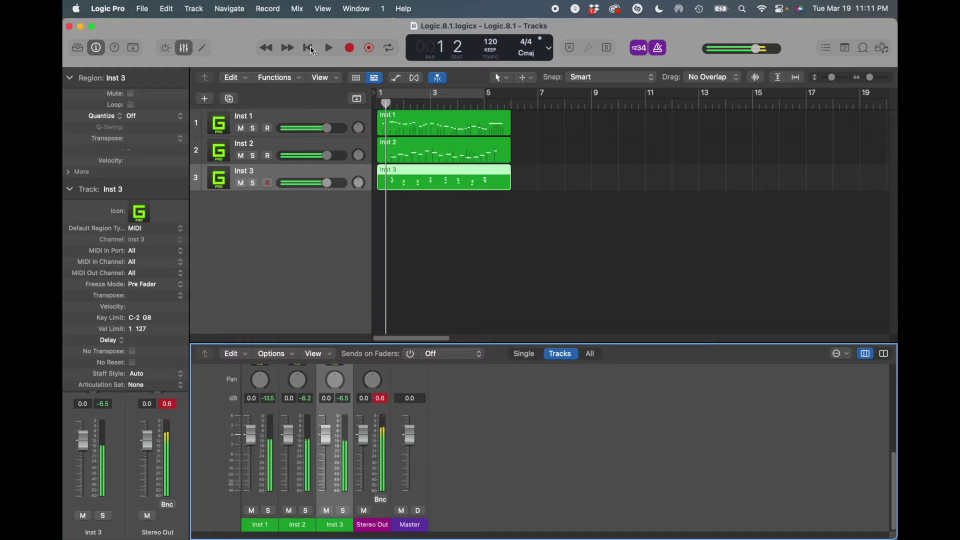
pyautogui.click(310, 49)
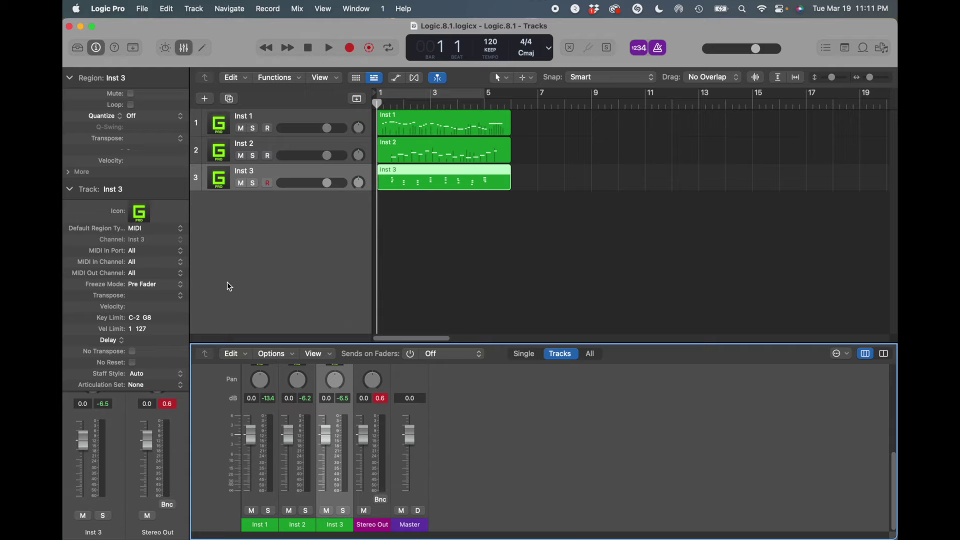
# Scroll the mixer up and show the instrument choices for Inst 1's Input slot.
pyautogui.scroll(5, 292, 433)
pyautogui.scroll(6, 293, 432)
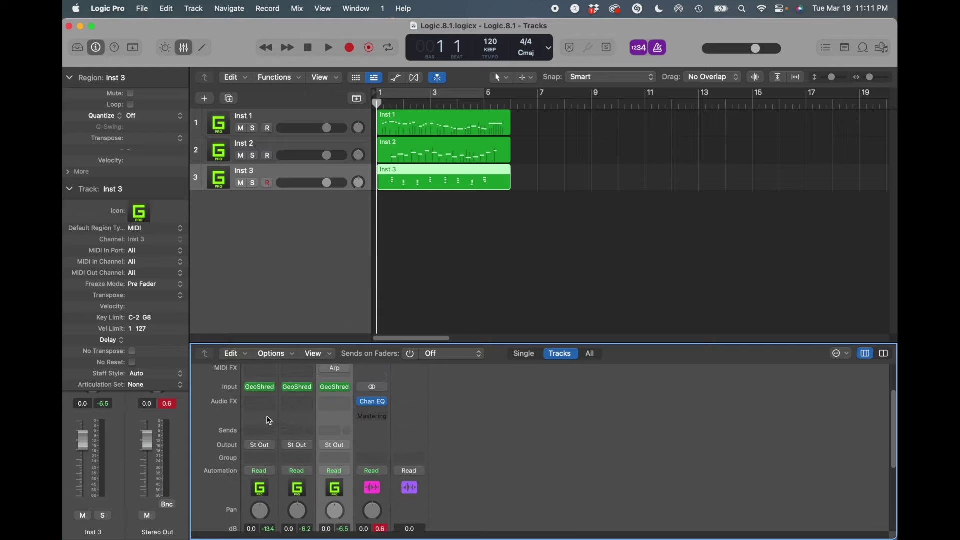
pyautogui.click(269, 412)
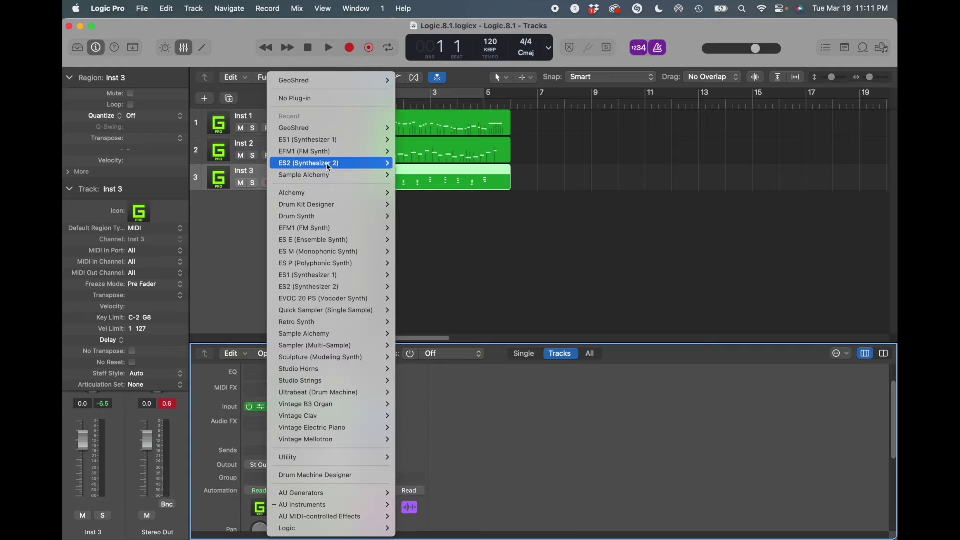
# Open GeoShred (Stereo) on Inst 1, choose Enable Automation in Settings, confirm, and close the plugin.
pyautogui.moveTo(346, 85)
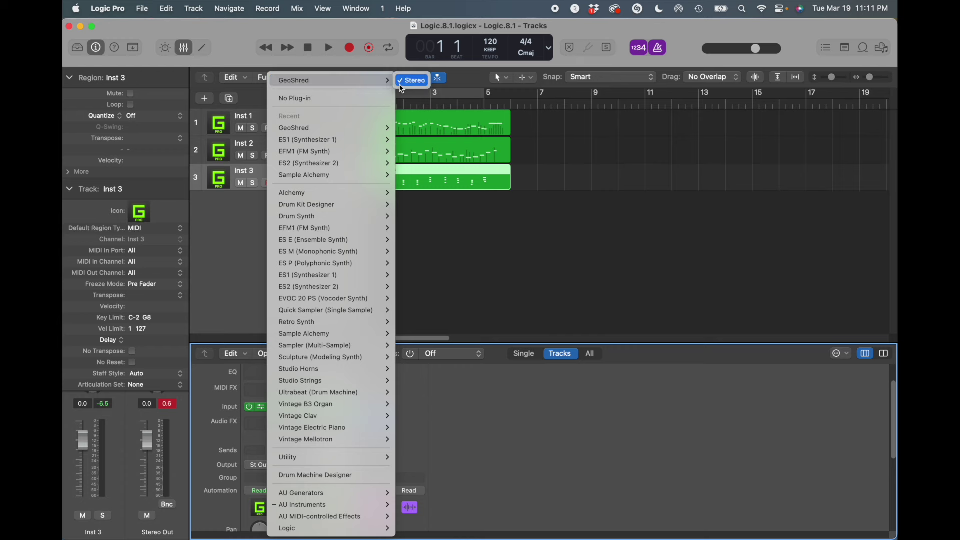
pyautogui.click(402, 83)
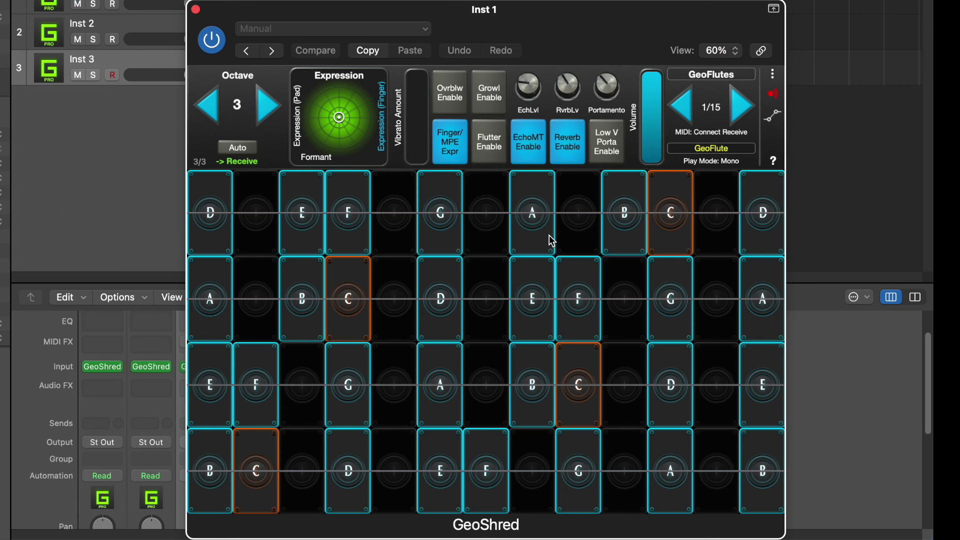
pyautogui.click(773, 76)
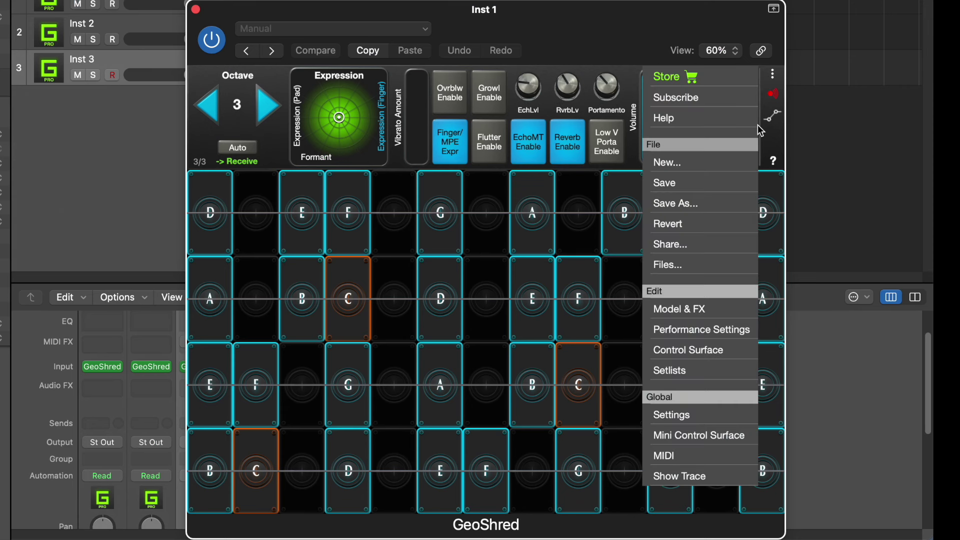
pyautogui.click(685, 422)
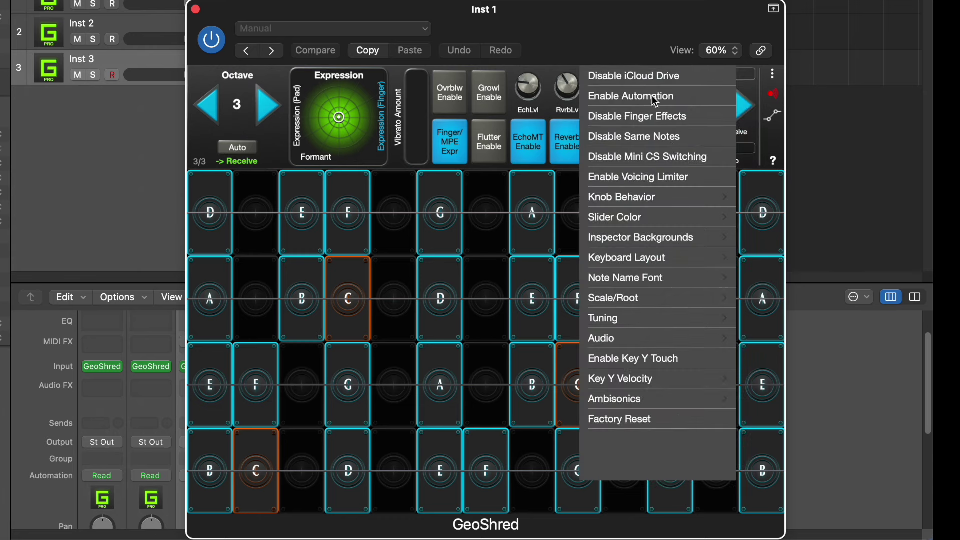
pyautogui.click(656, 98)
pyautogui.click(487, 321)
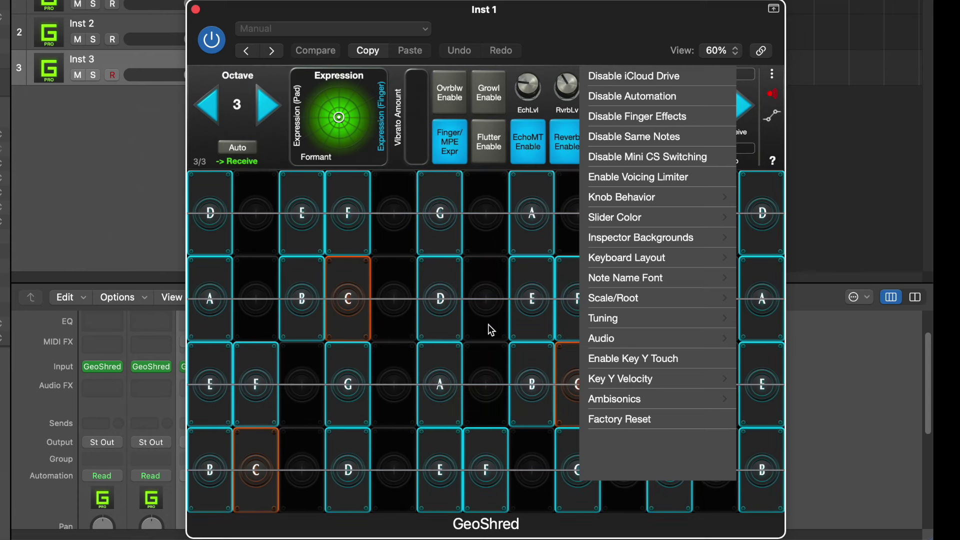
pyautogui.click(196, 9)
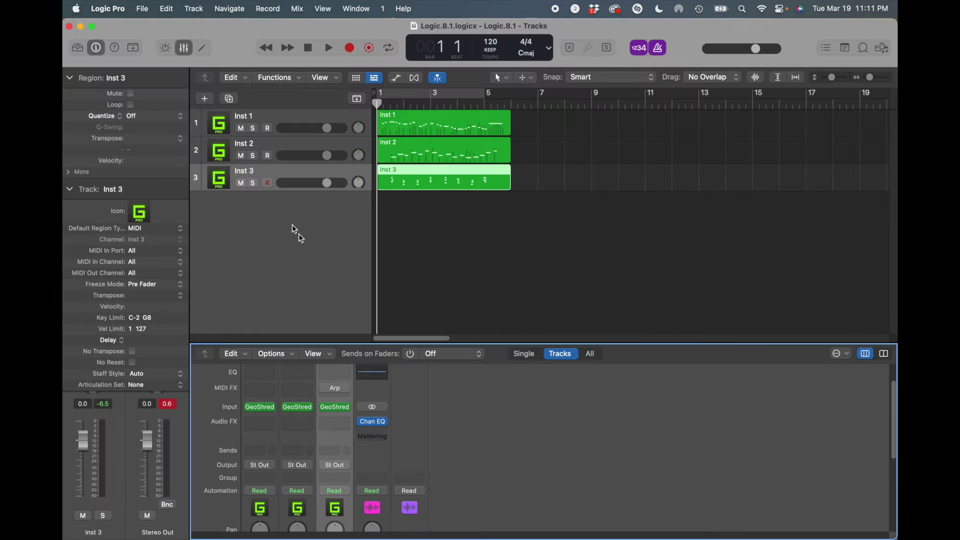
# Reopen the converted Logic.8.1 project and play it to bar 3 with GeoShred automation.
pyautogui.click(69, 26)
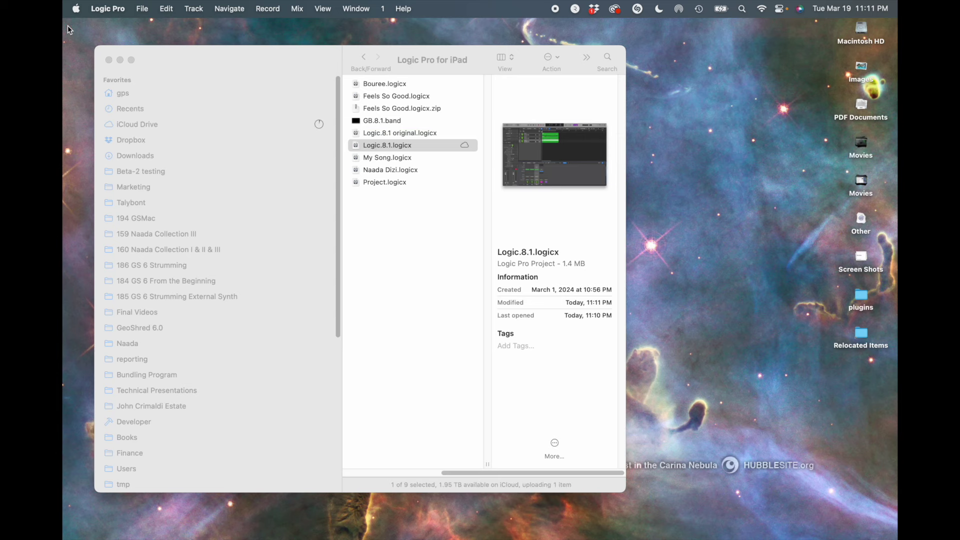
pyautogui.doubleClick(380, 144)
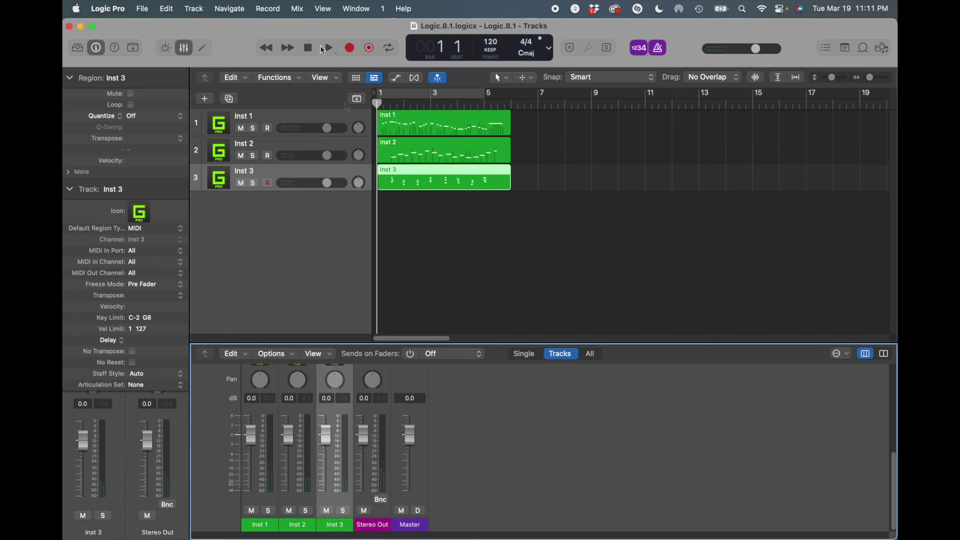
pyautogui.click(345, 103)
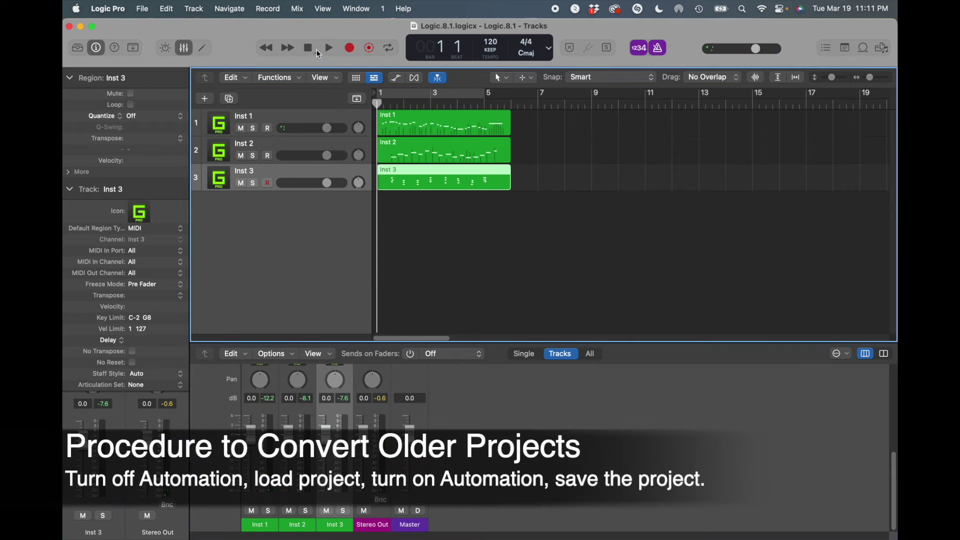
pyautogui.click(328, 48)
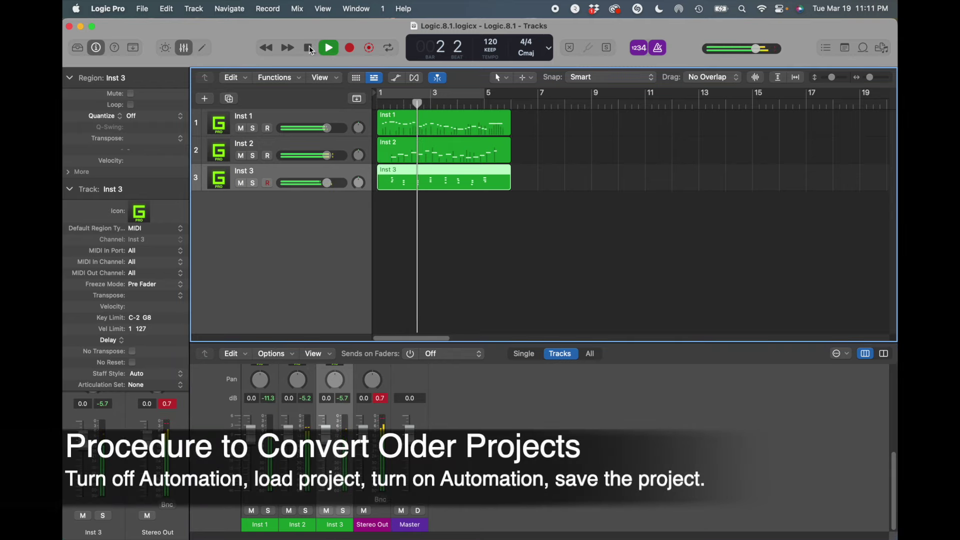
pyautogui.click(309, 48)
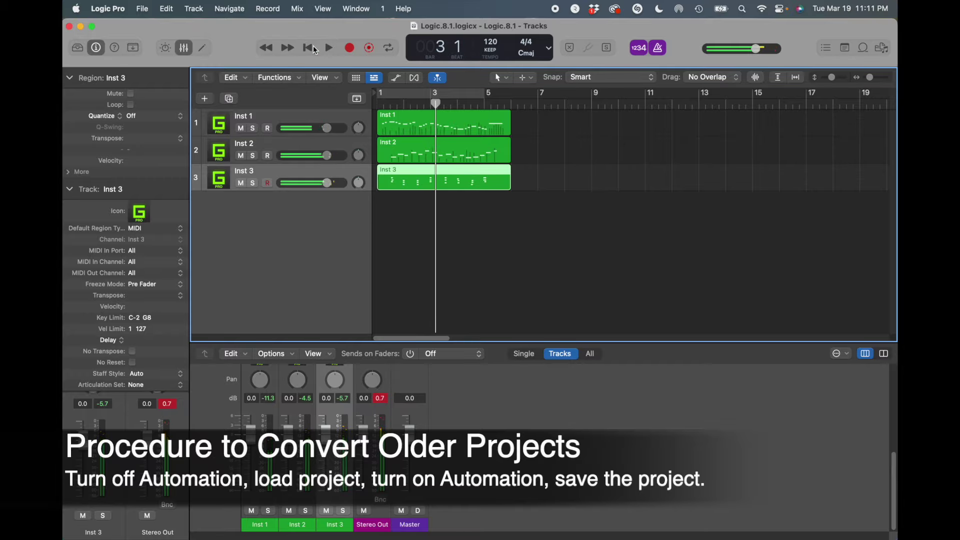